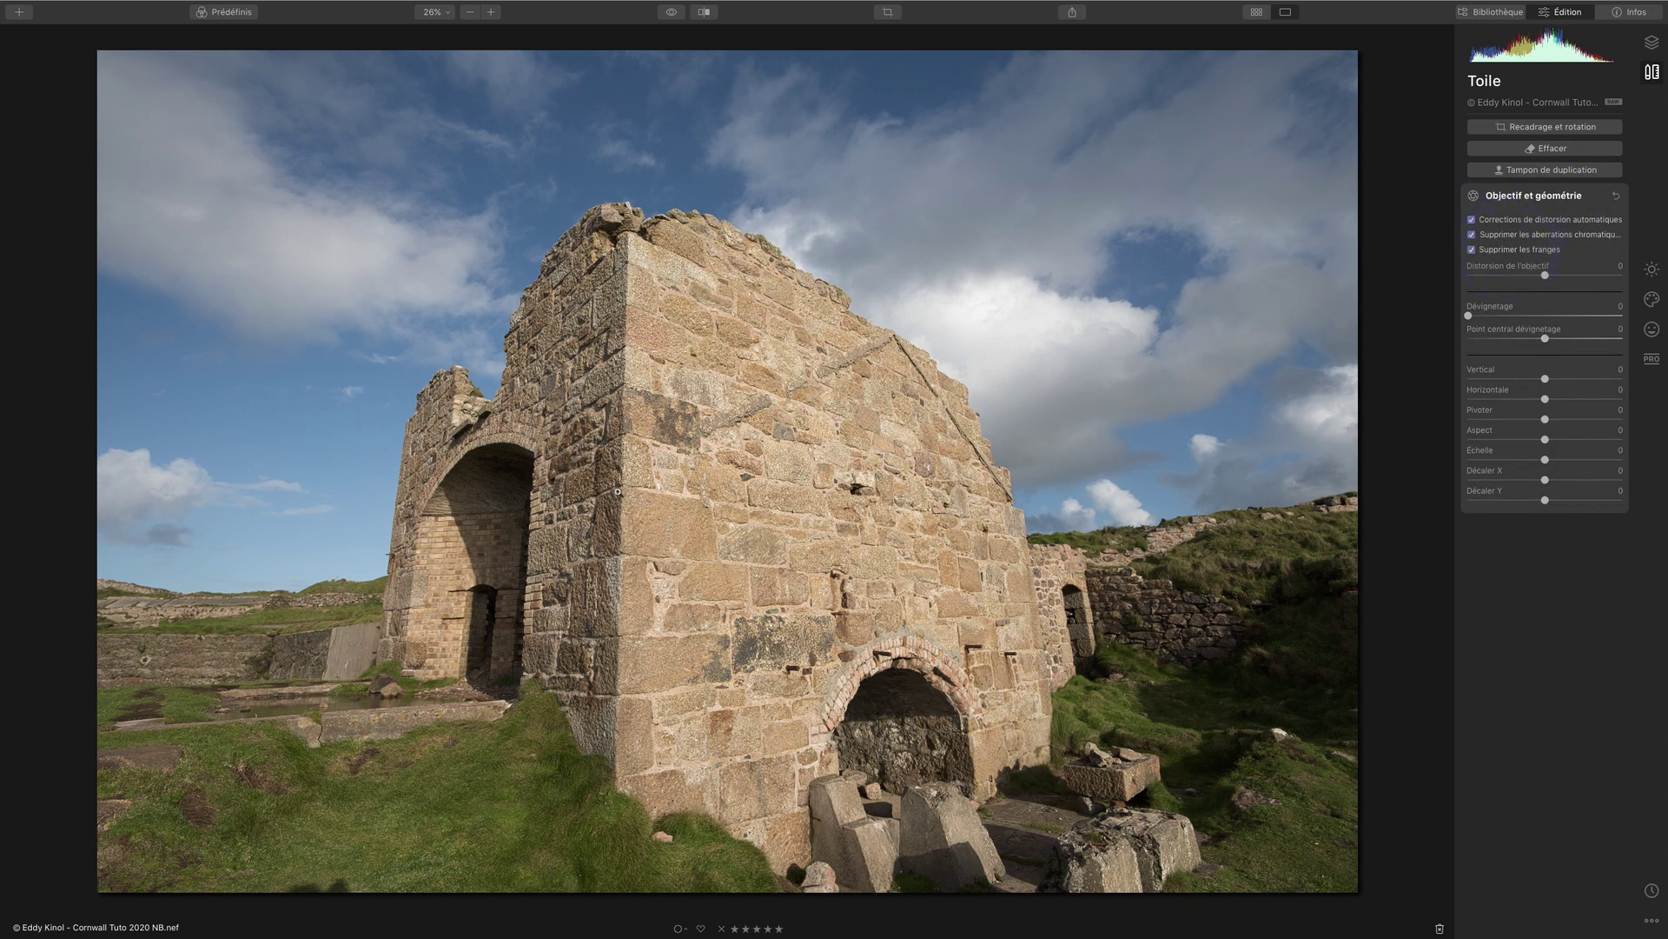
- Correct the converging verticals of the ruin by setting the vertical perspective to -20
mouse_move(1546, 380)
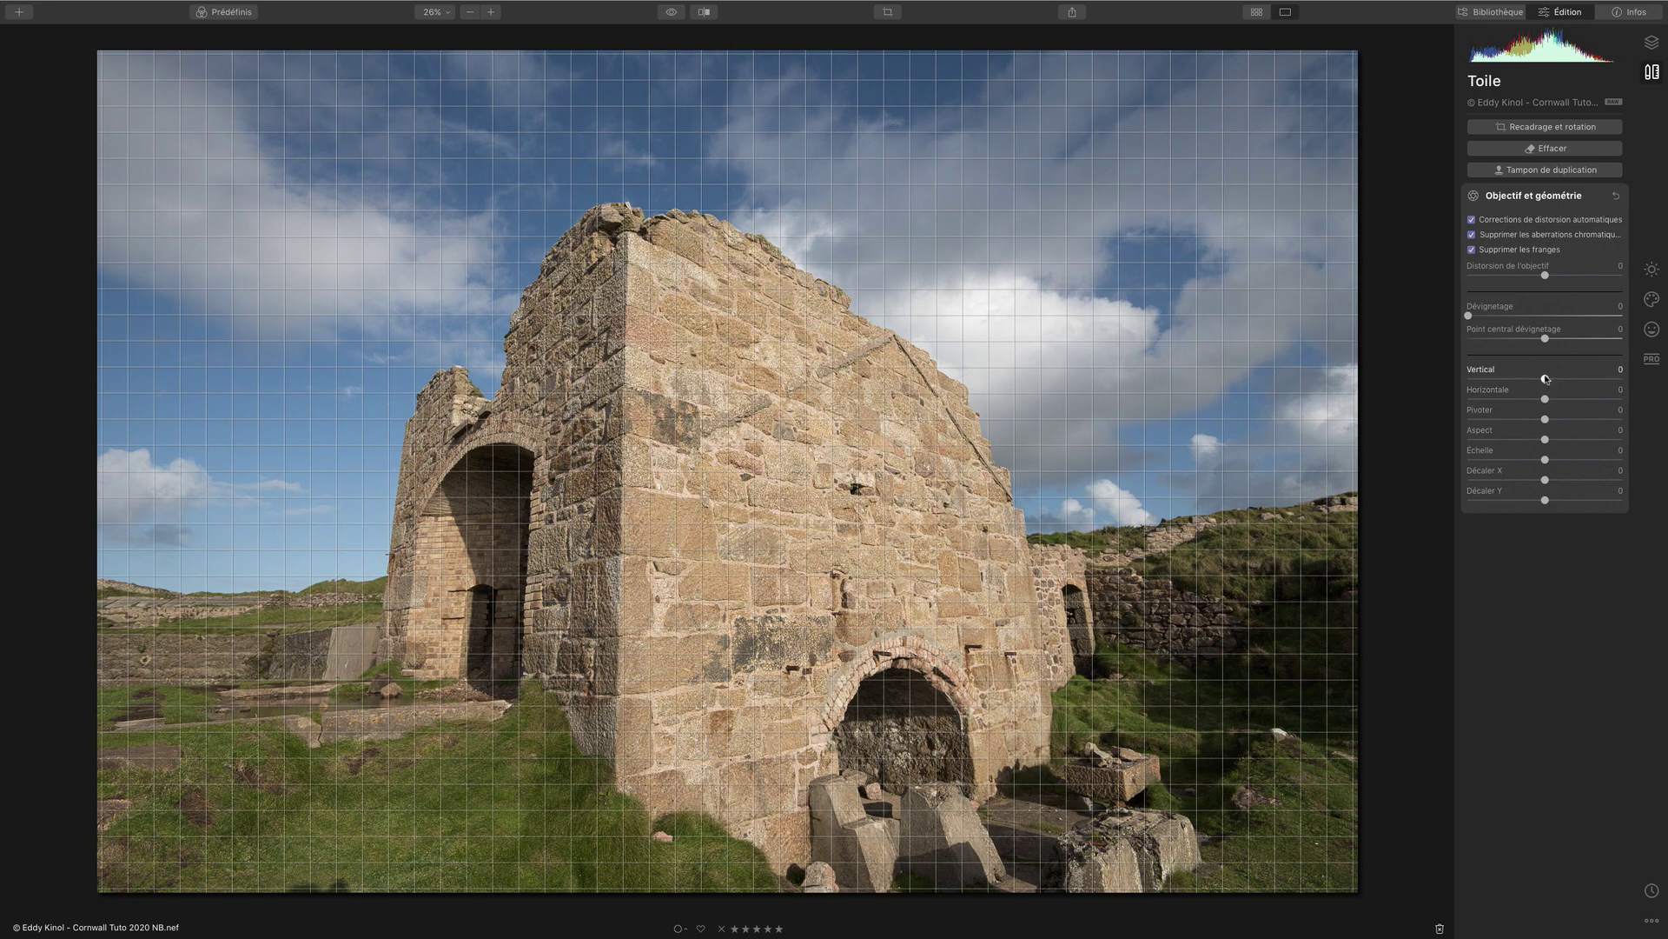
left_click_drag(1544, 379, 1529, 383)
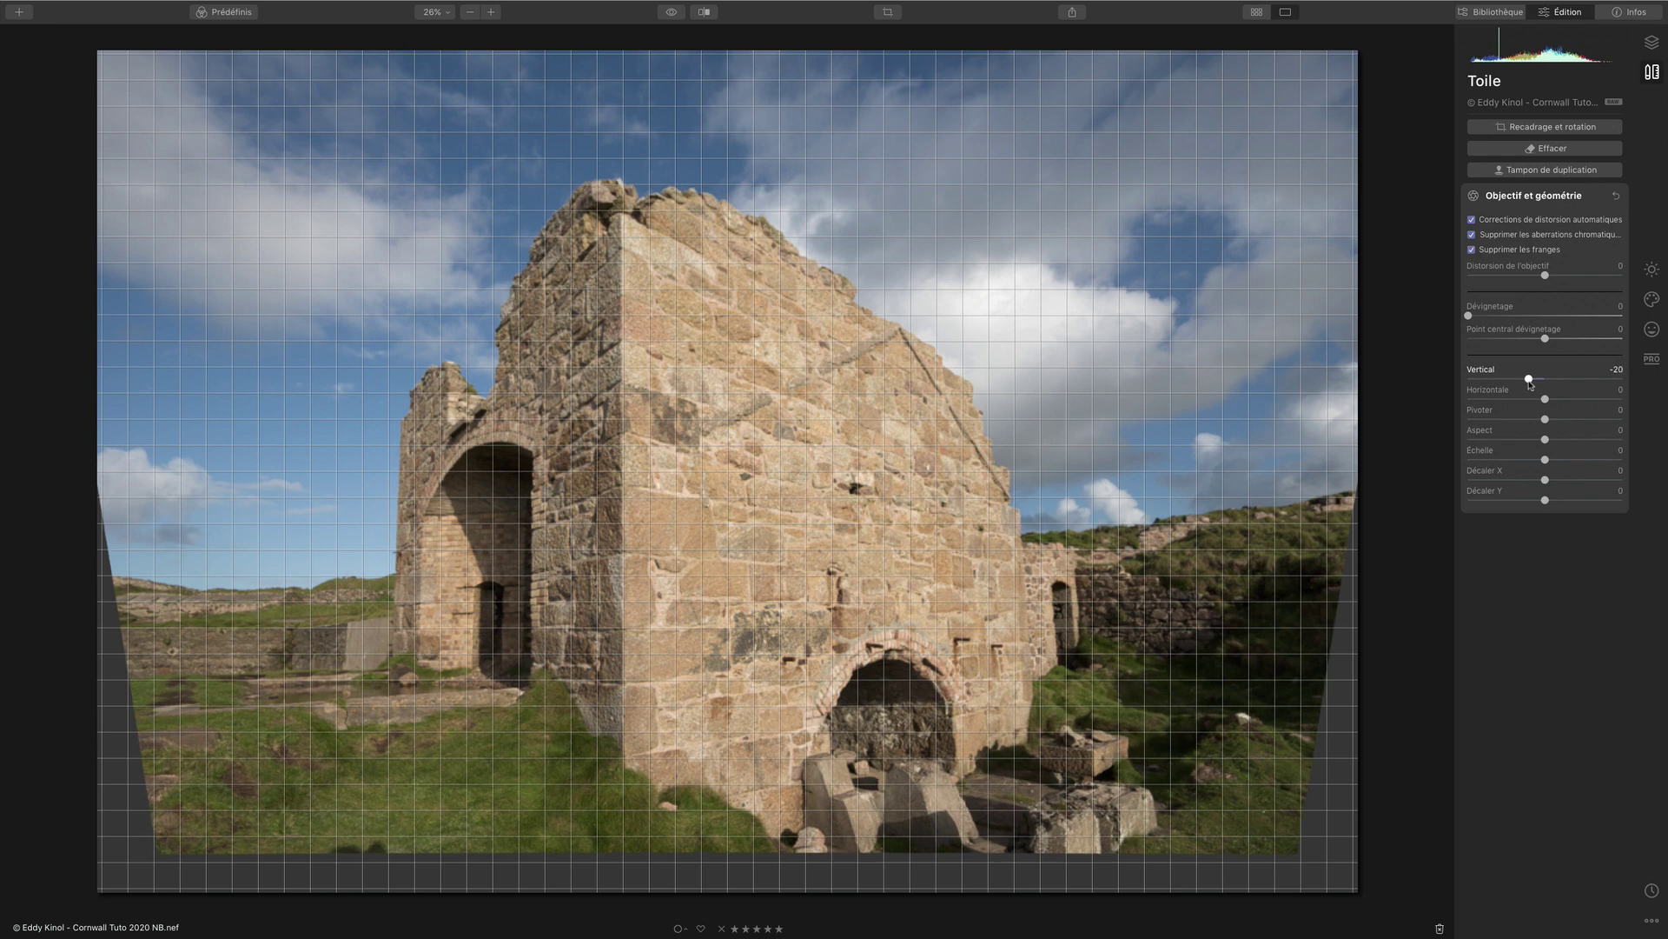
left_click(1529, 379)
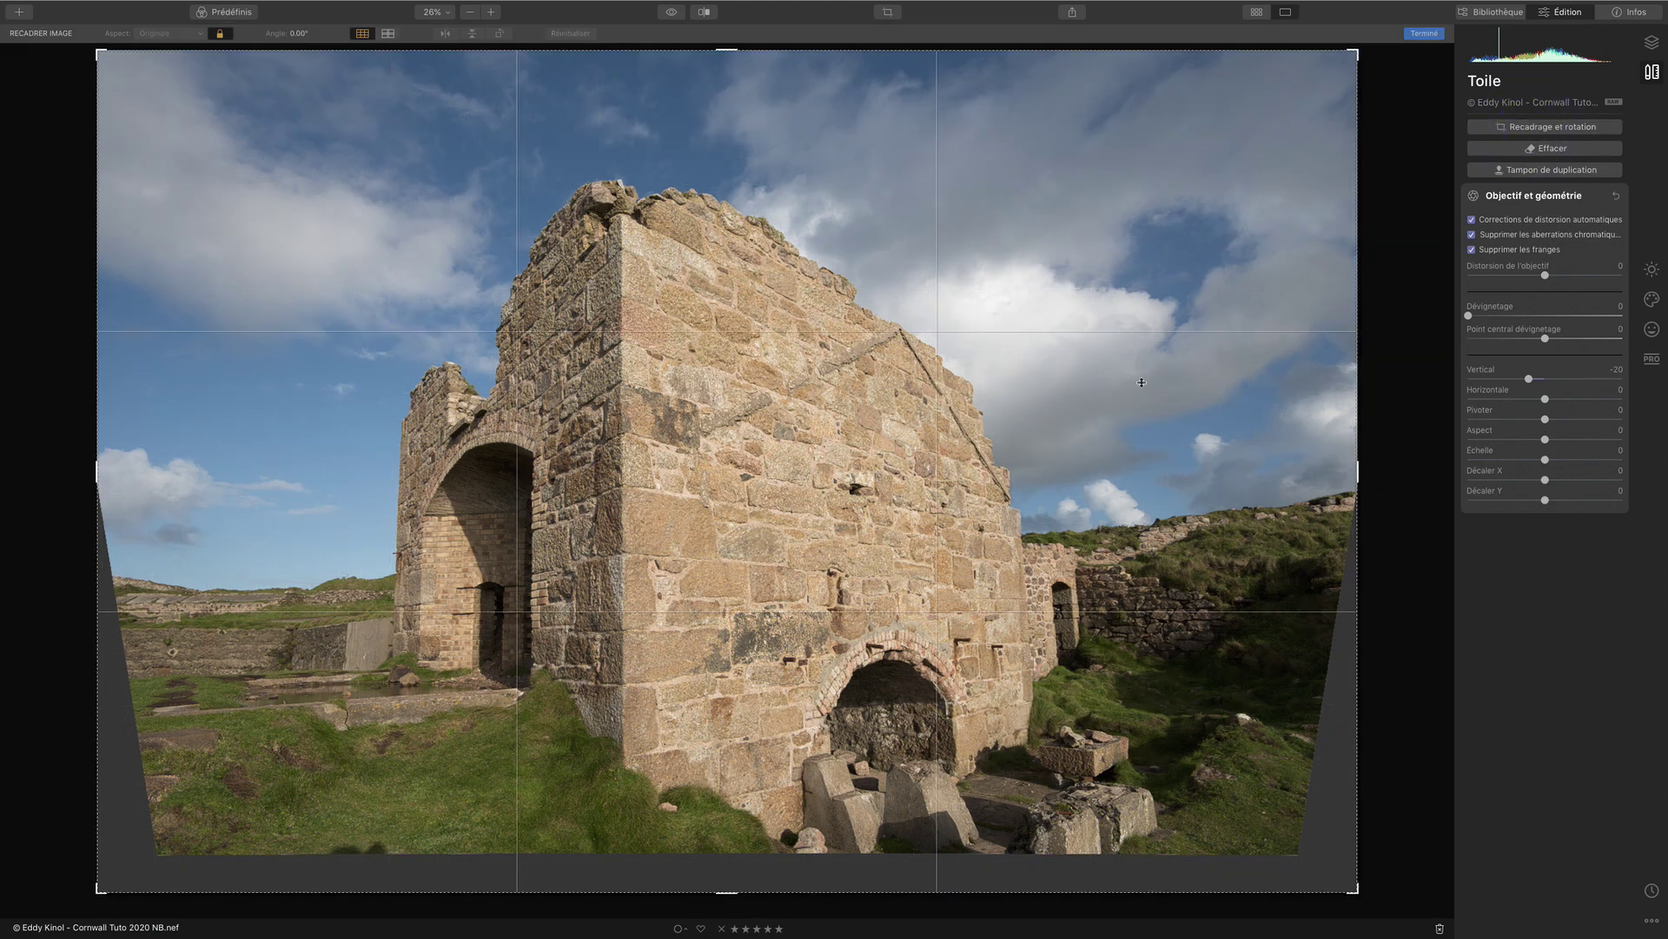
- Crop the photo to a 1:1 square framing the ruin and excluding the empty borders left by the perspective correction
key("c")
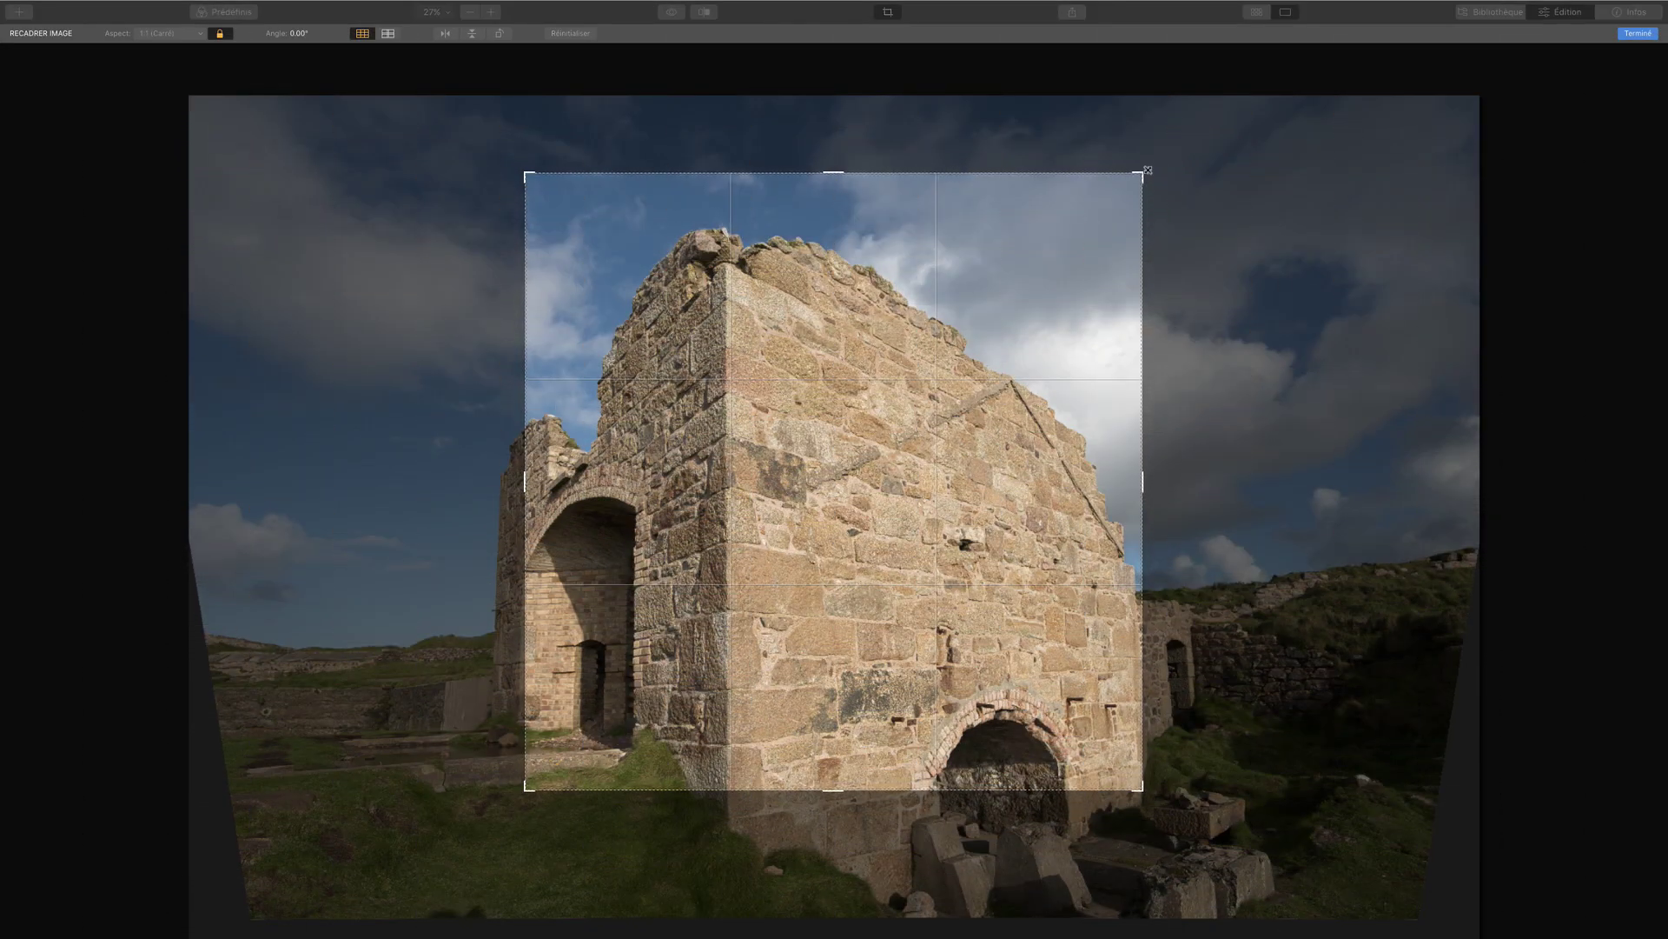
left_click_drag(1148, 170, 1220, 95)
left_click_drag(489, 825, 402, 909)
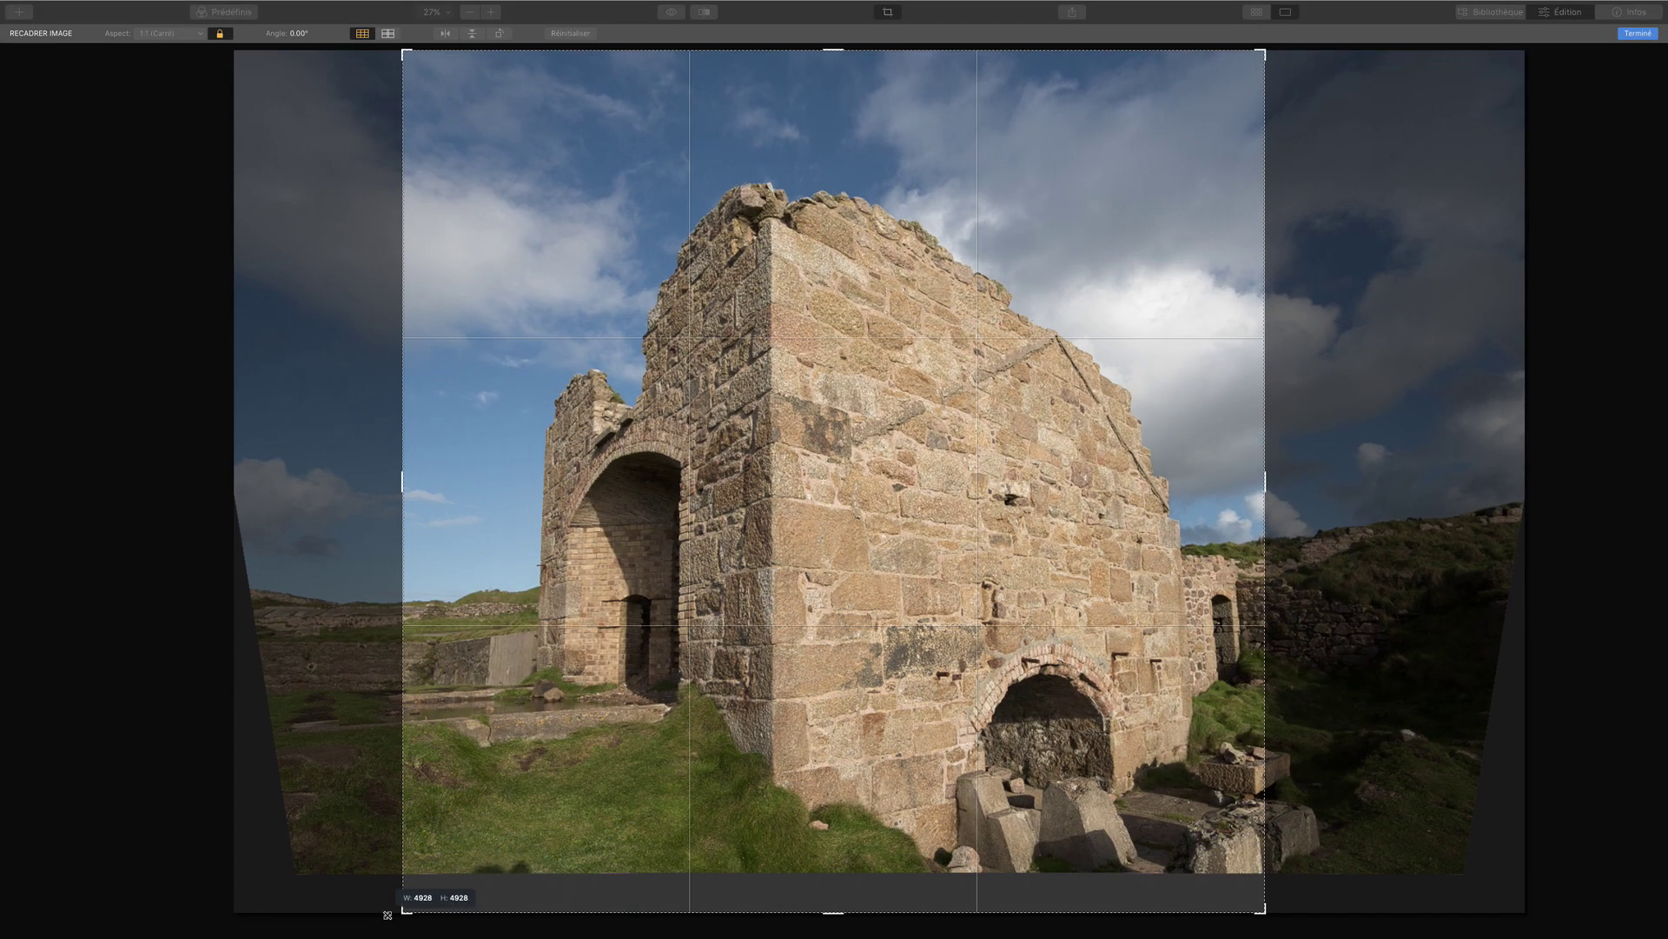
left_click_drag(902, 791, 881, 791)
left_click(881, 791)
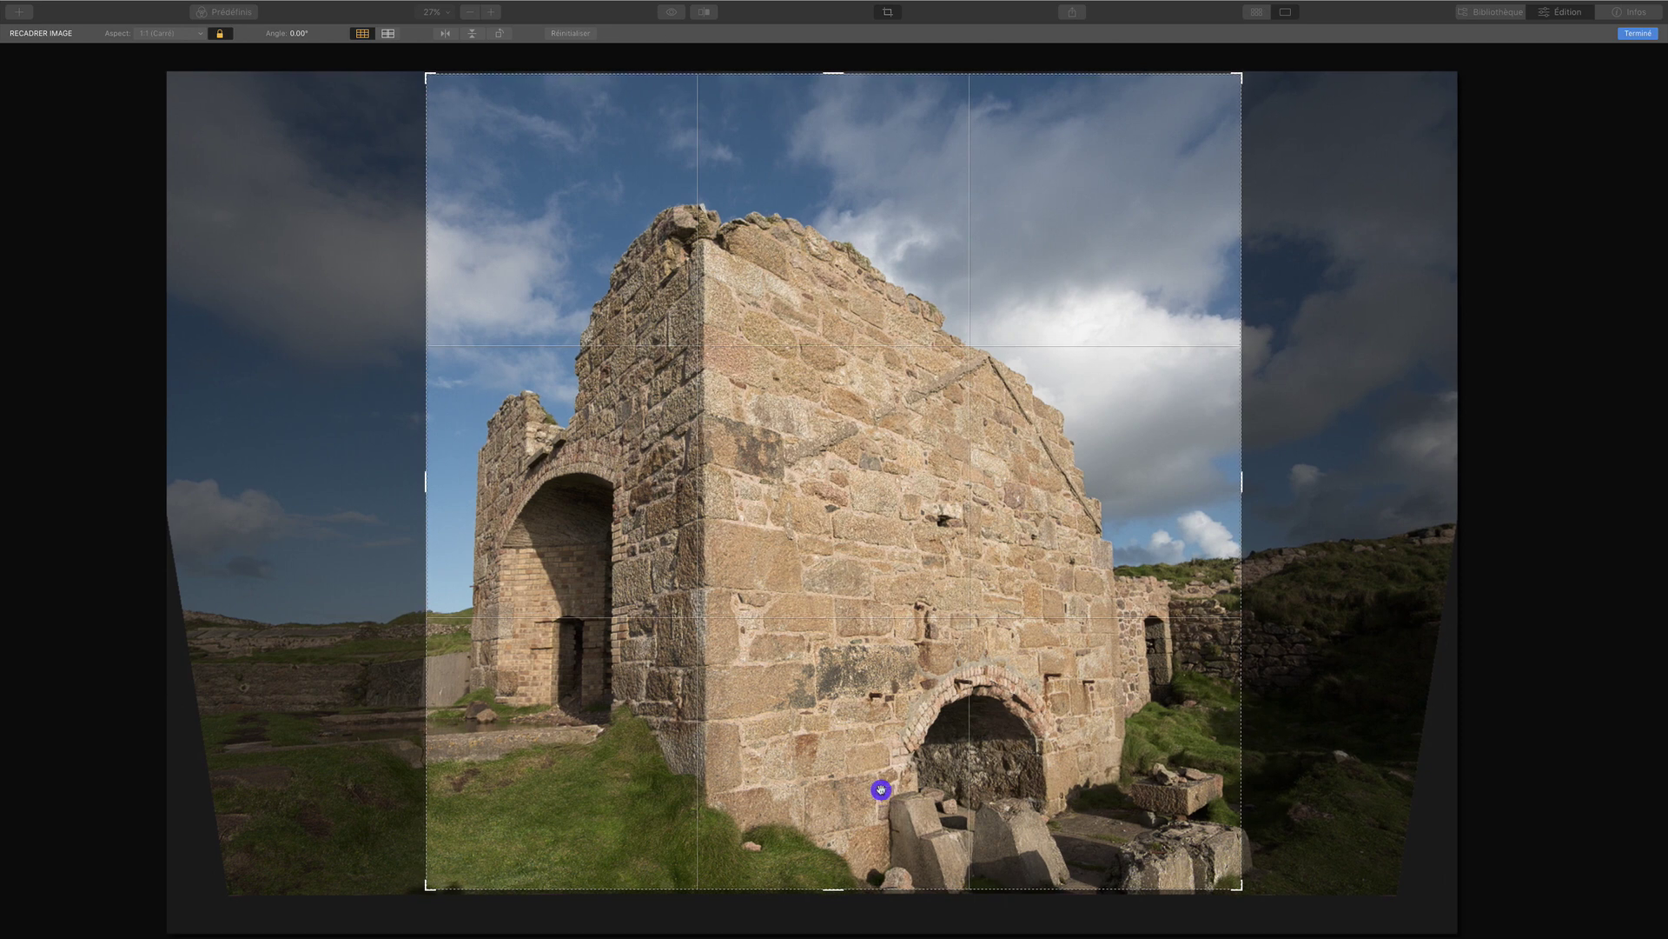
left_click(1637, 33)
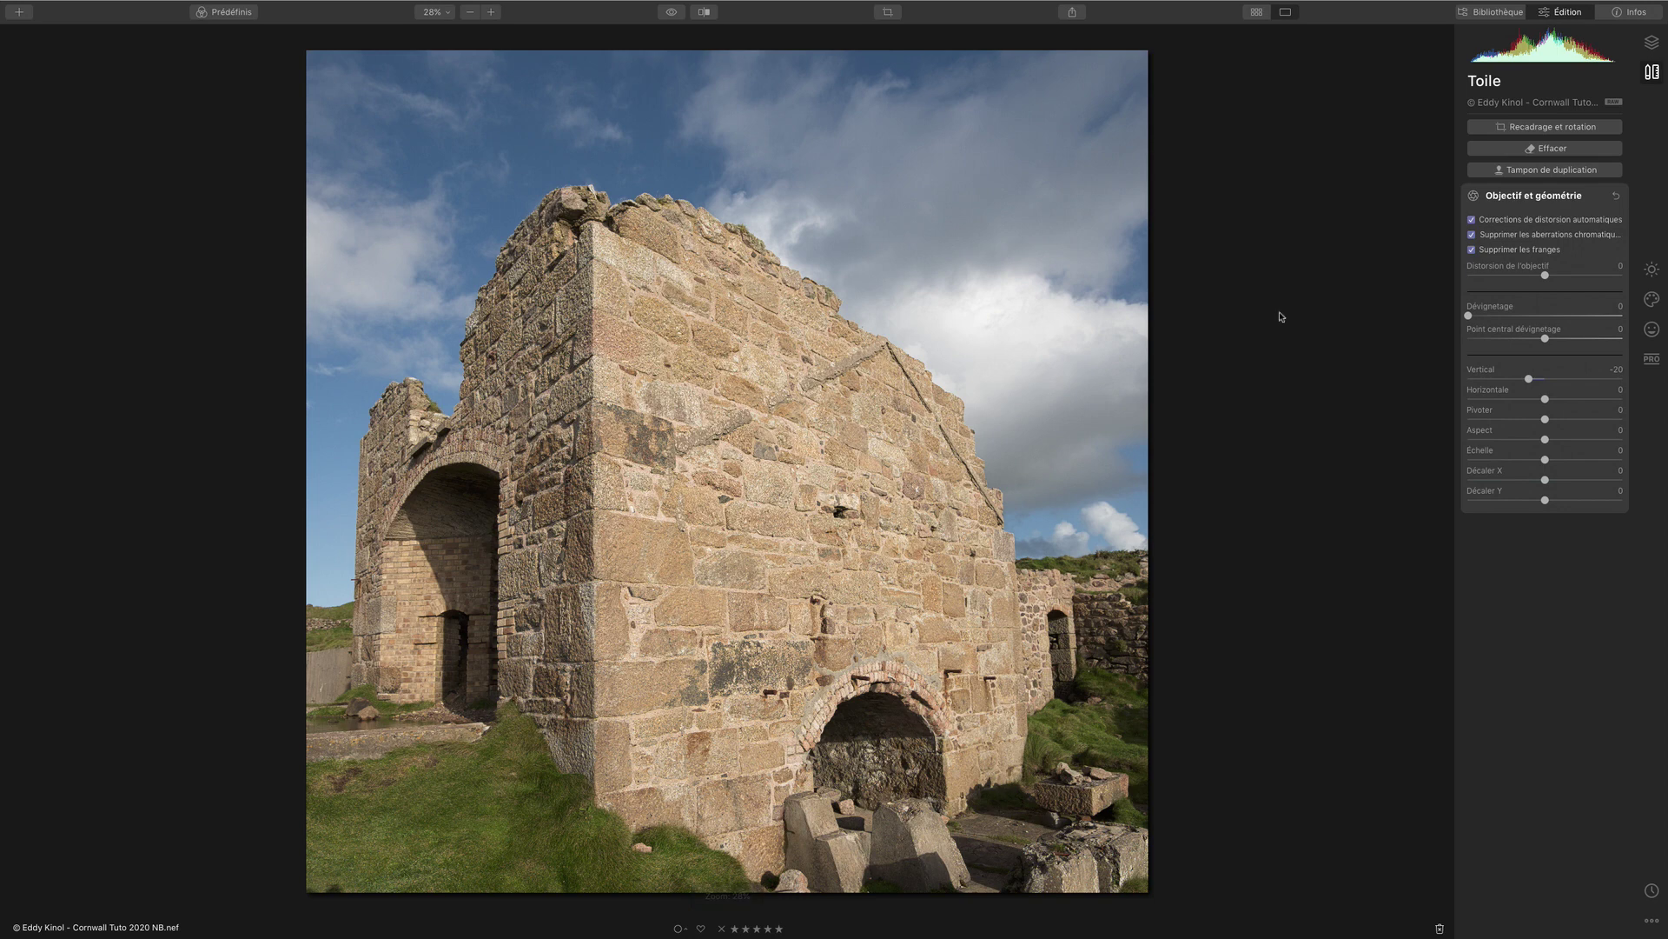
- Convert the cropped photo to black and white
left_click(1652, 269)
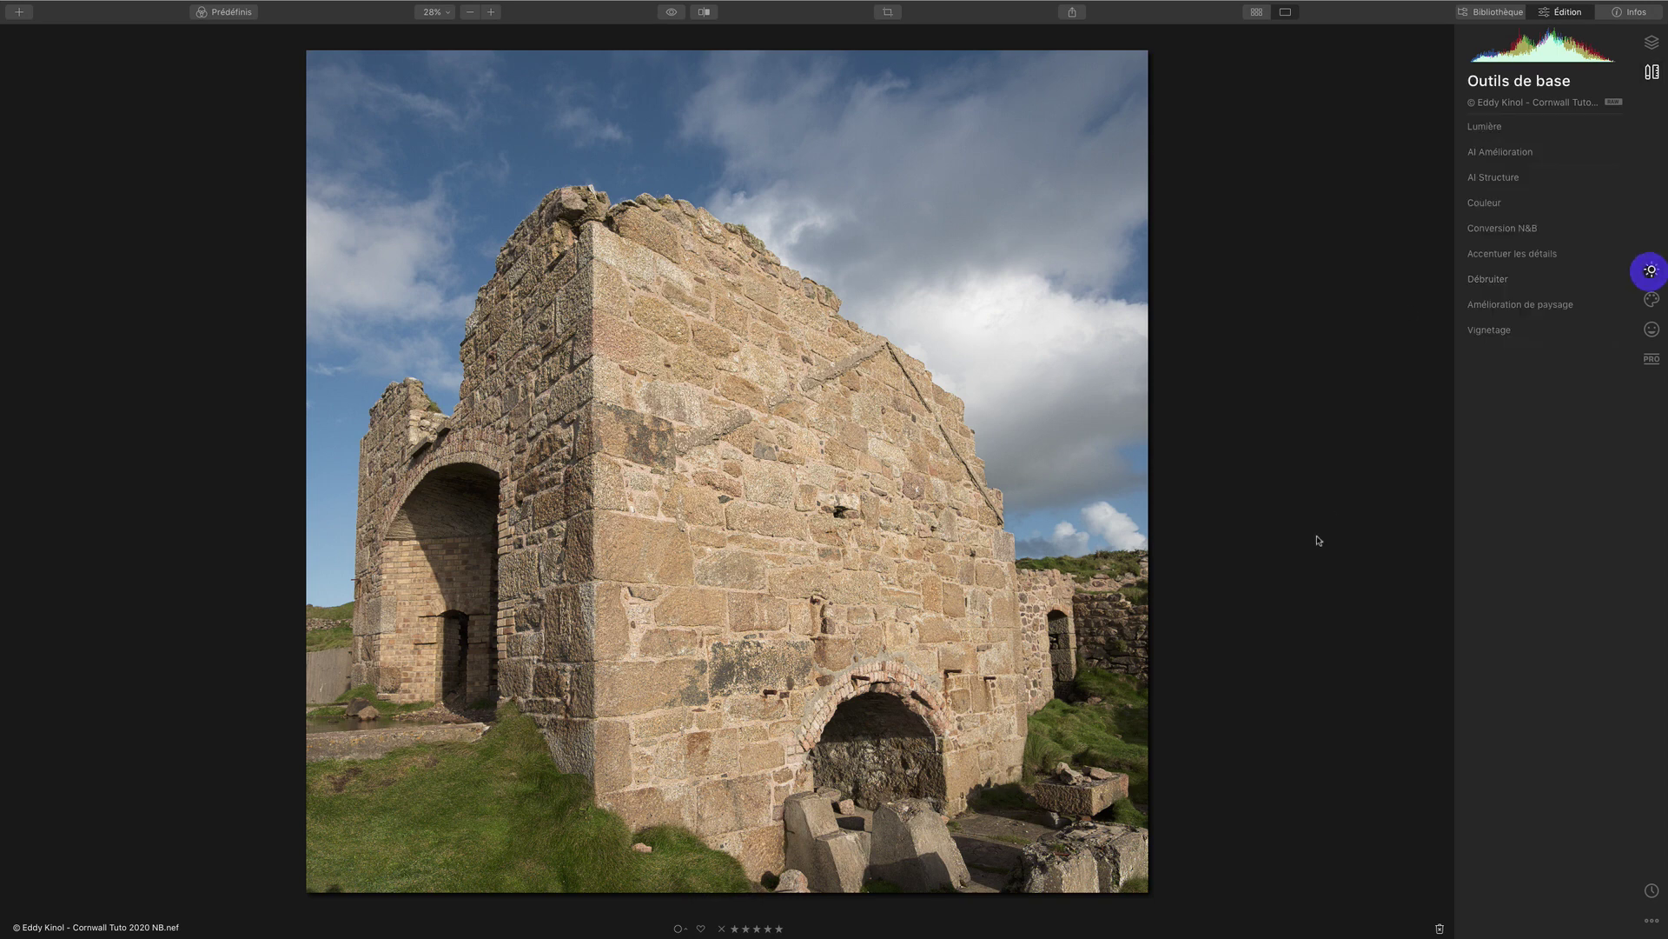
left_click(1548, 229)
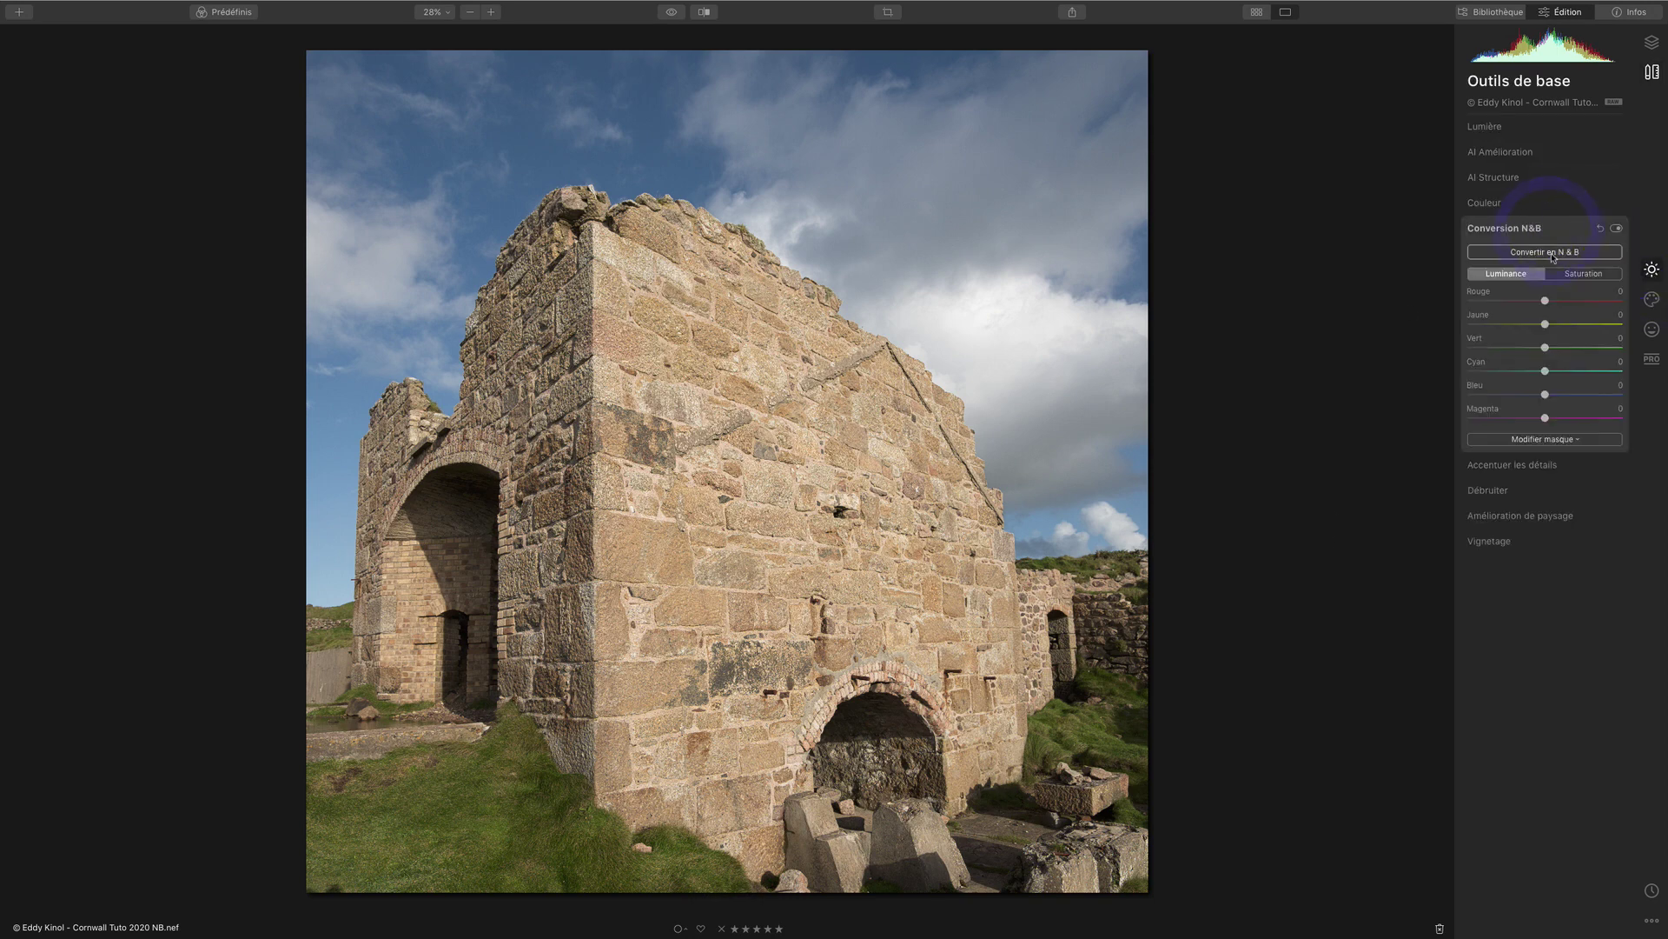
left_click(1546, 252)
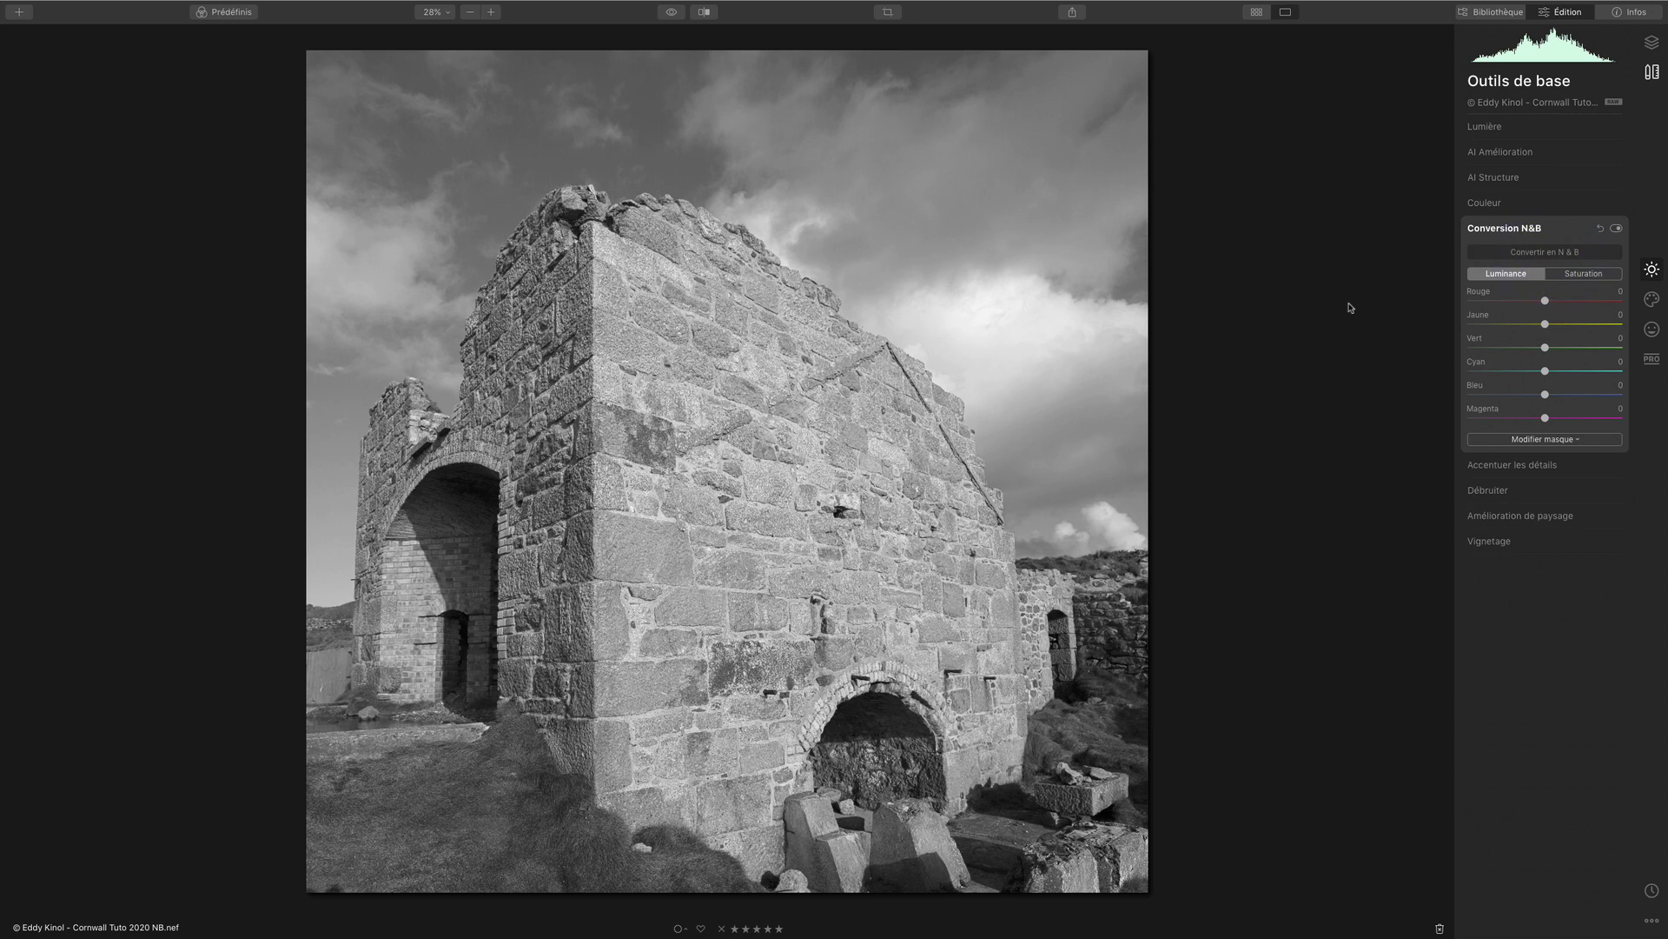
- Set the smart contrast to 66 and AI Structure to an amount of 58 with a boost of 29
left_click(1509, 129)
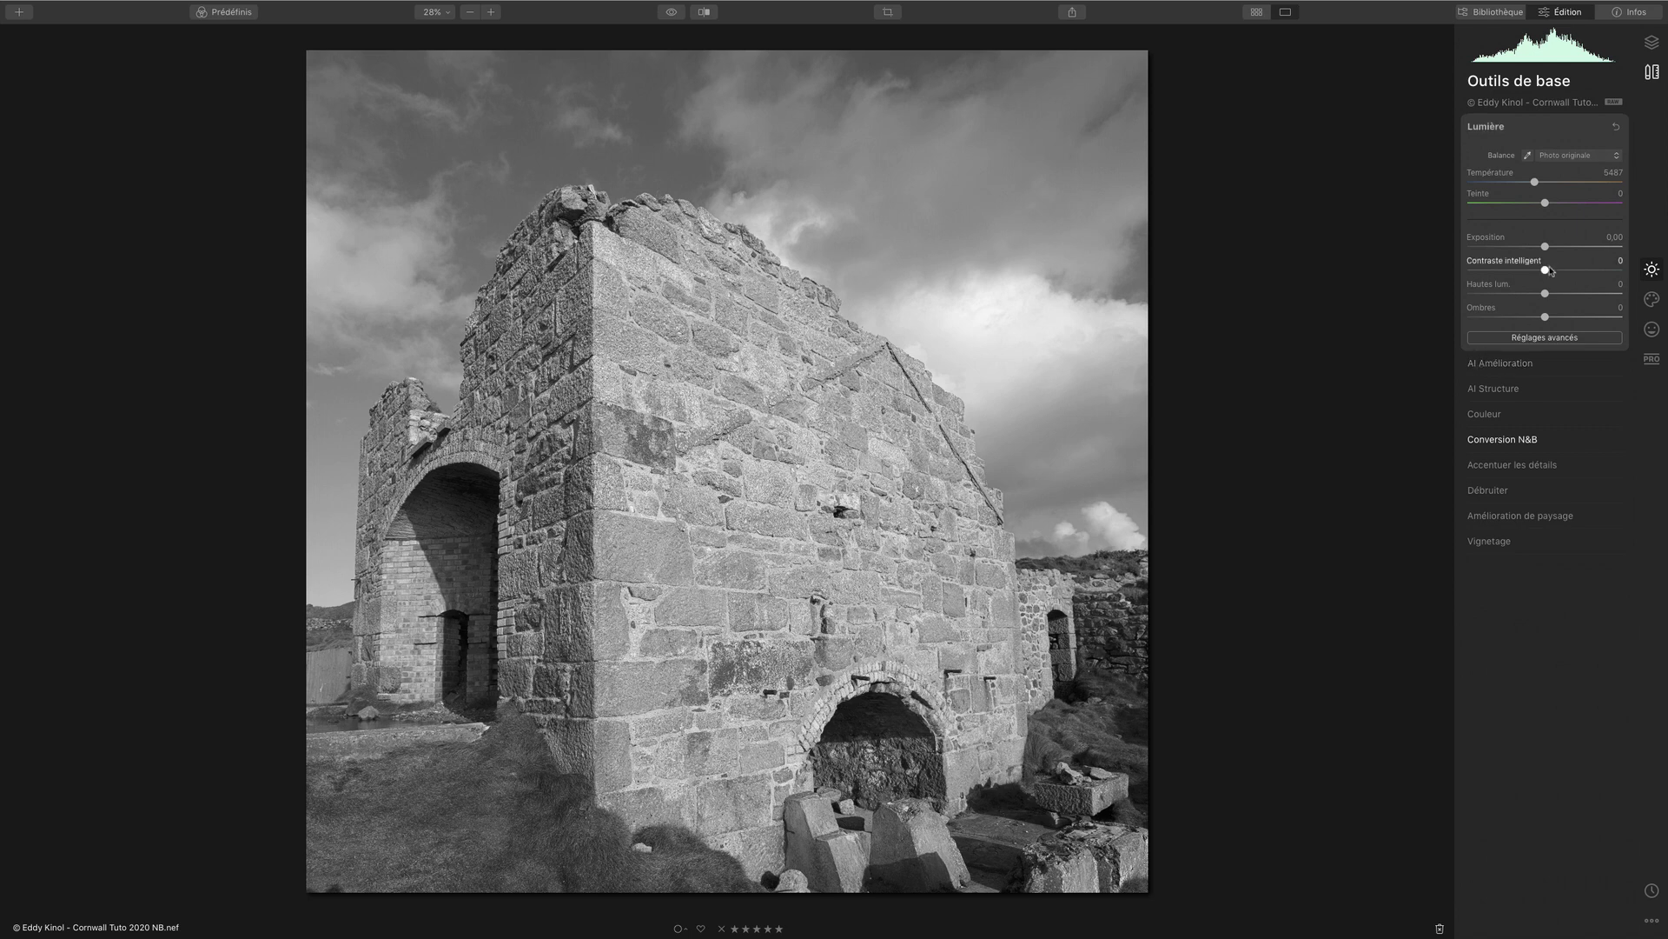
left_click_drag(1548, 271, 1601, 273)
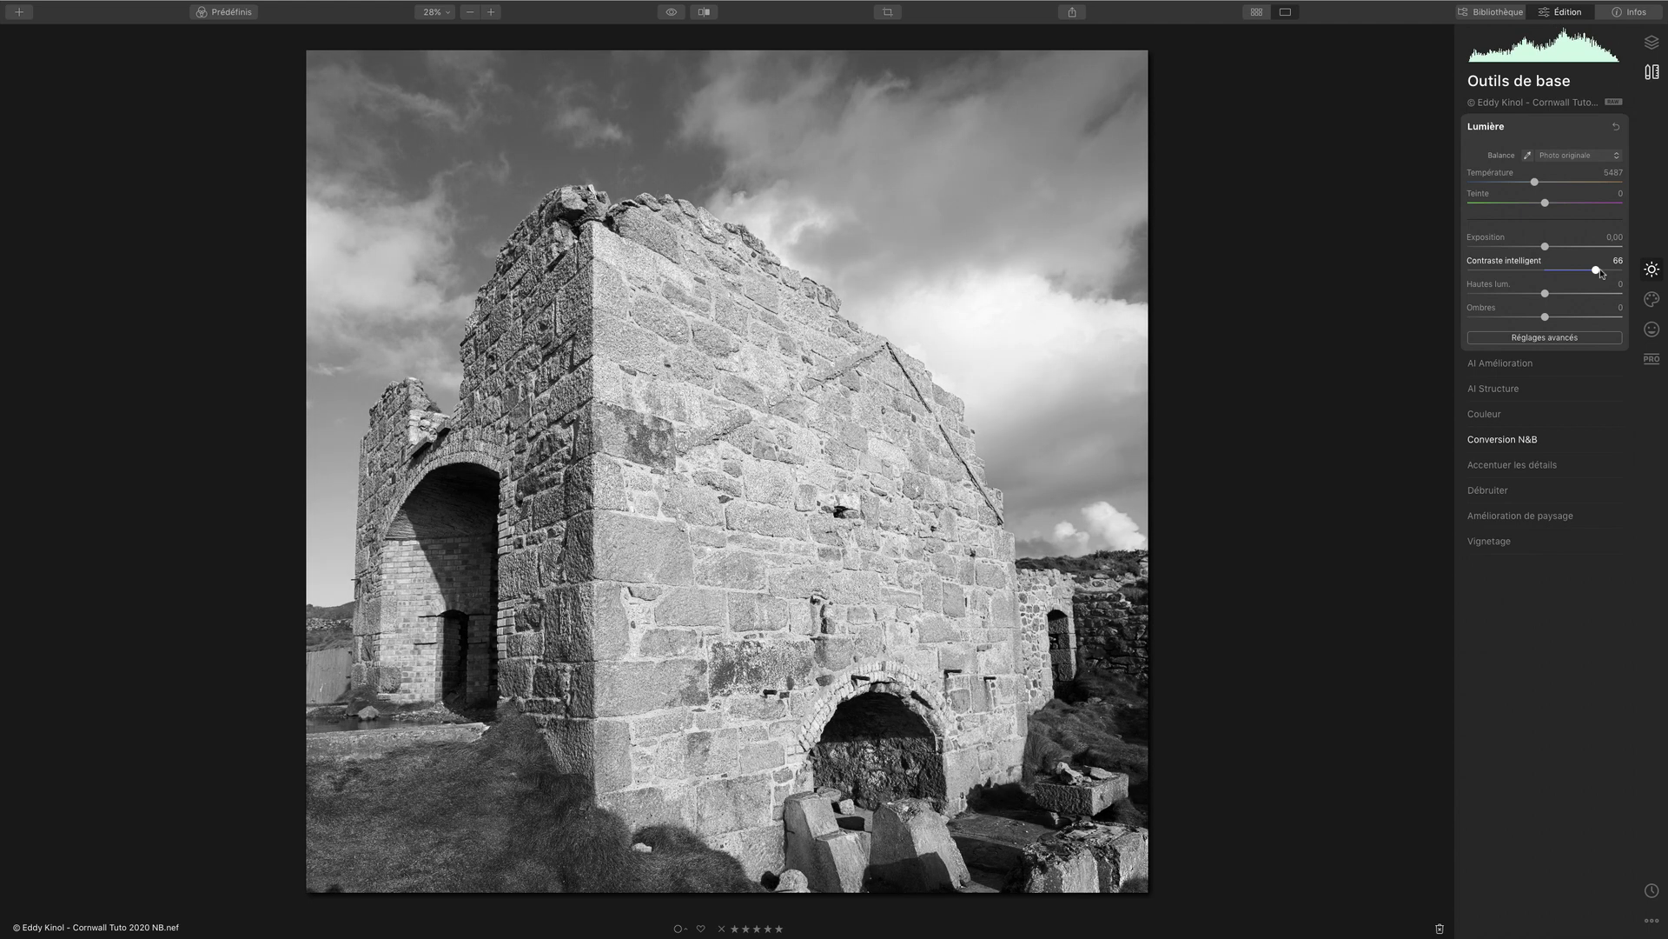
left_click(1510, 388)
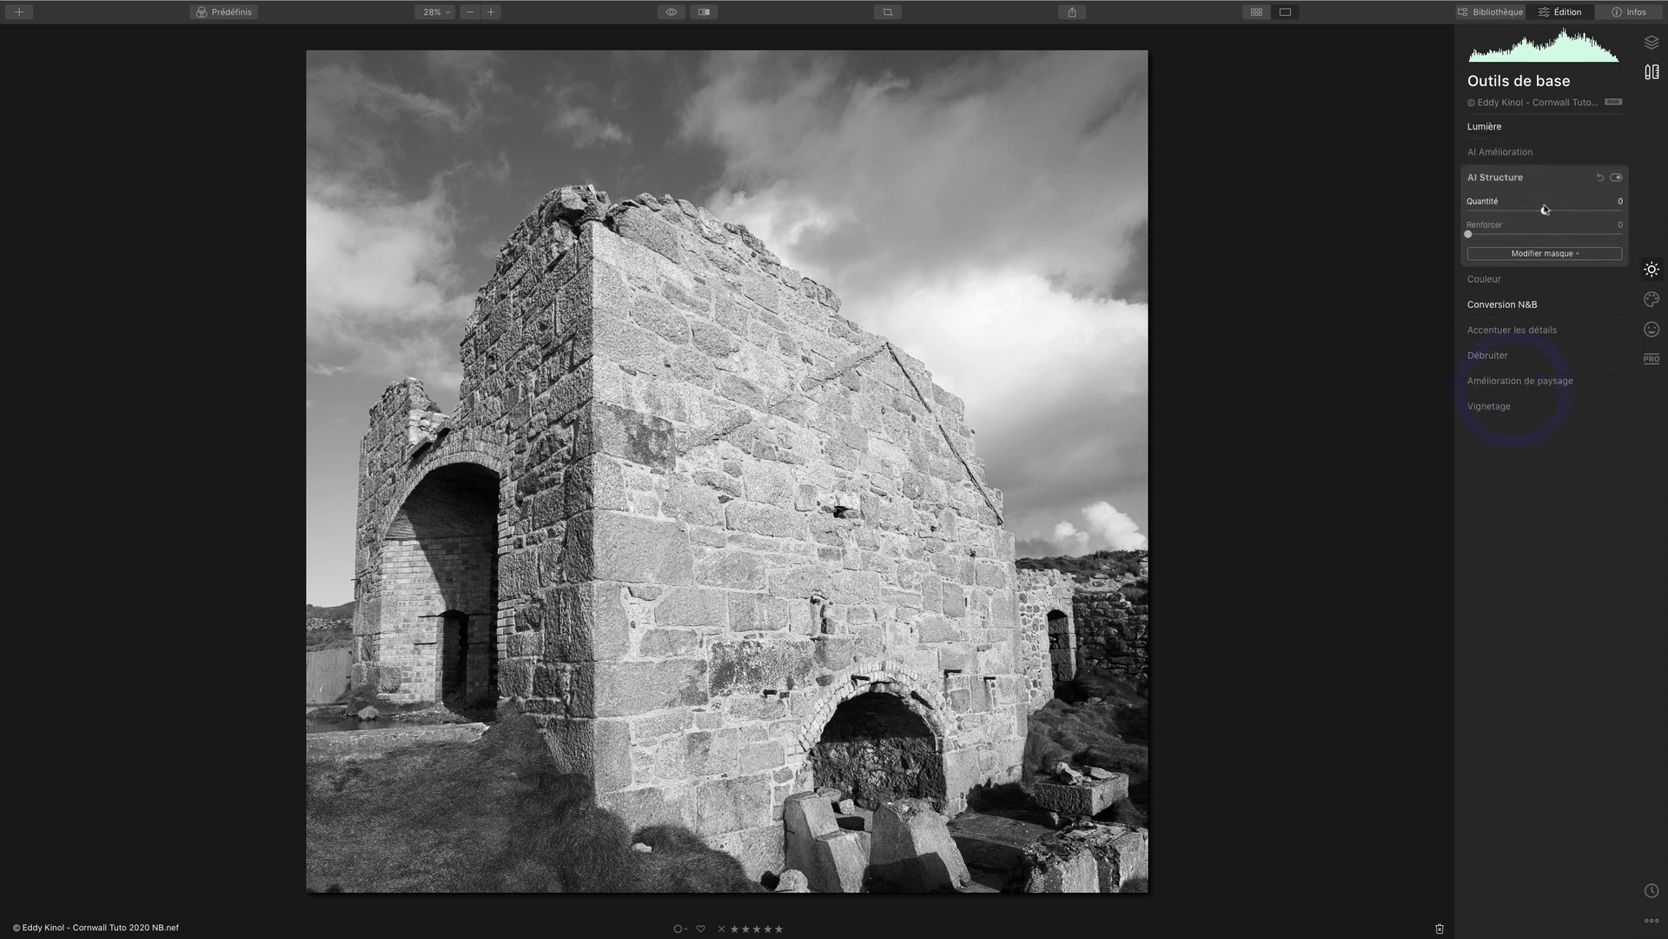
left_click_drag(1545, 209, 1590, 211)
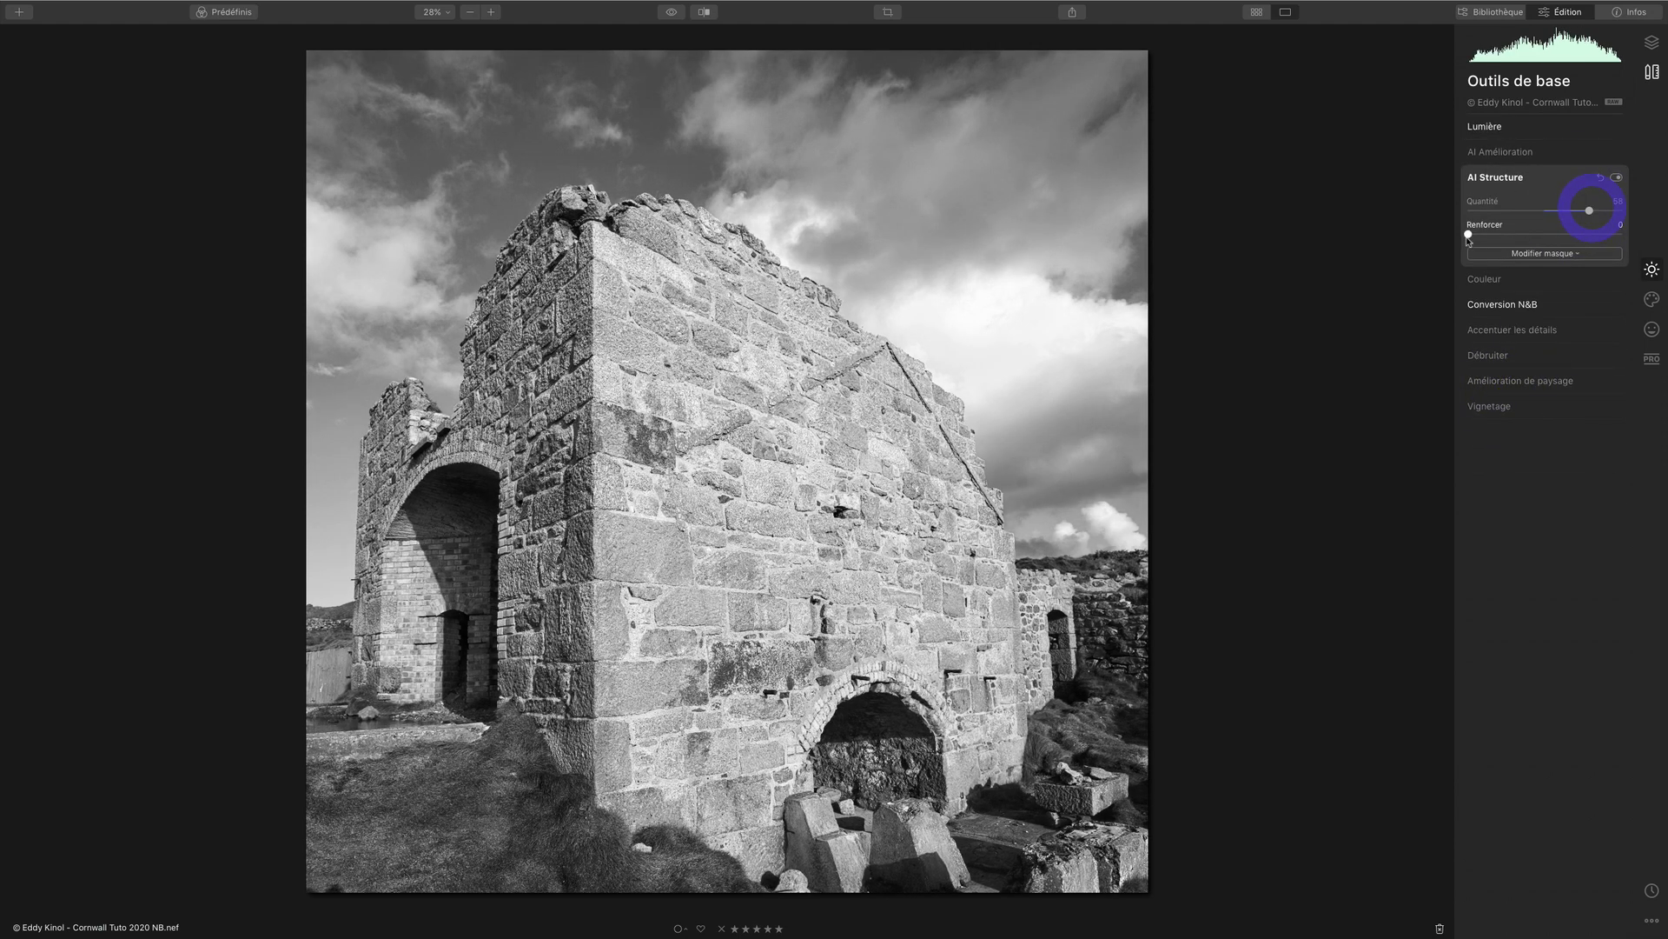
left_click_drag(1469, 235, 1507, 235)
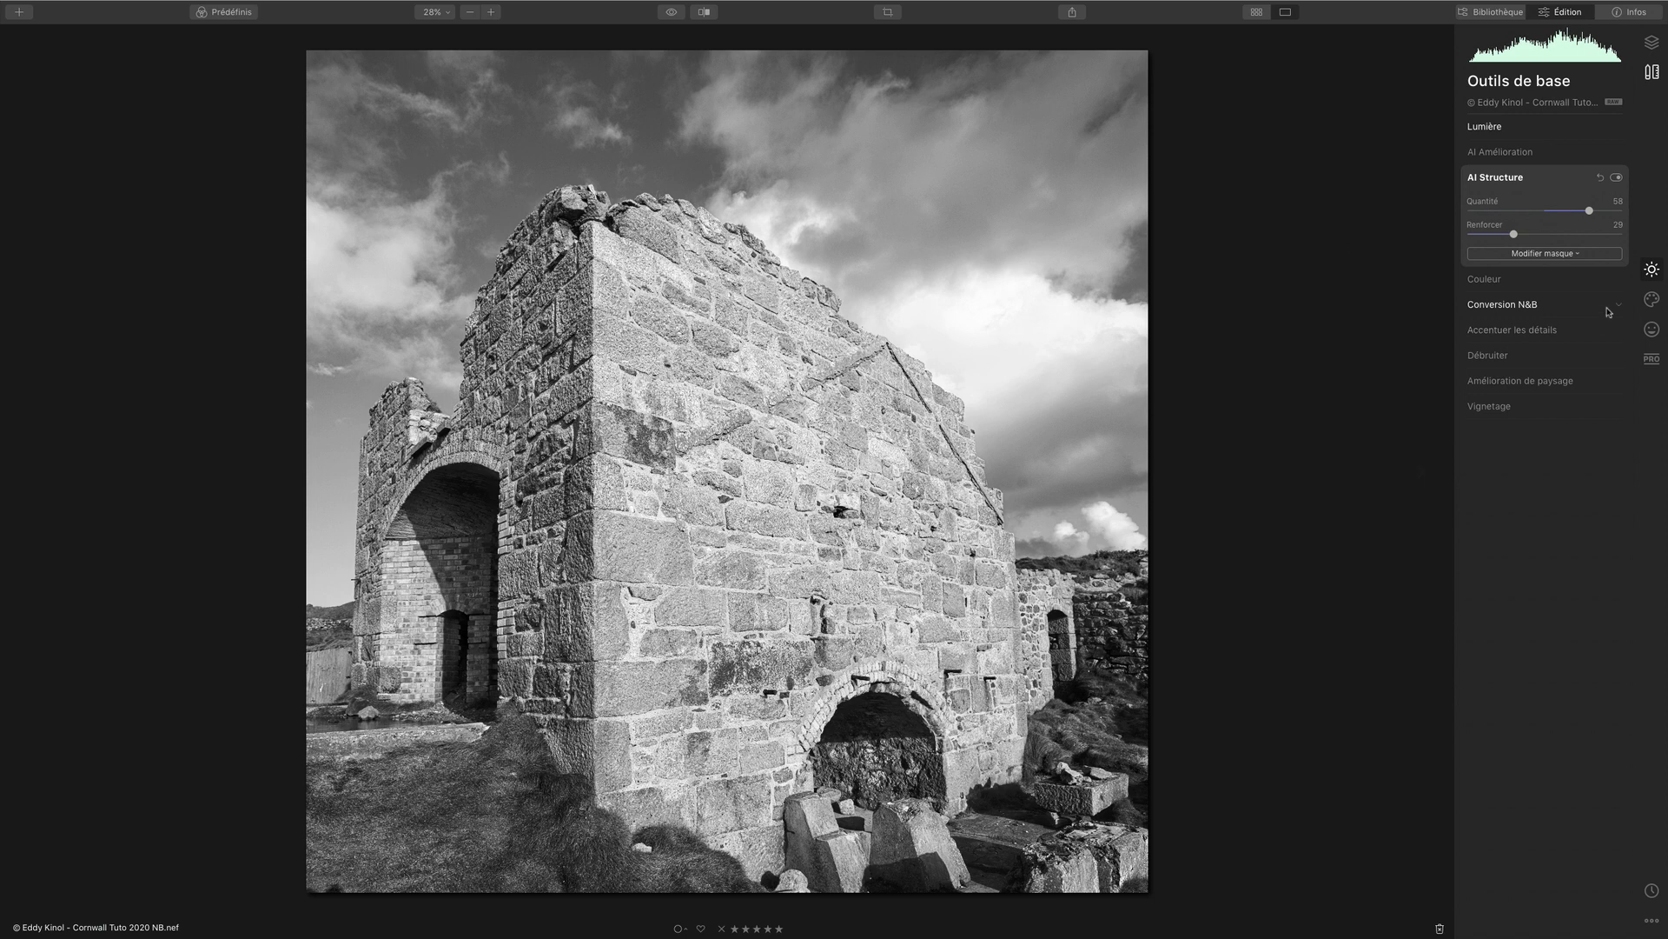
- In advanced contrast, set highlights contrast to 88 with balance 80, midtones to 48 with balance 59, and shadows to 47 with balance 37
left_click(1652, 299)
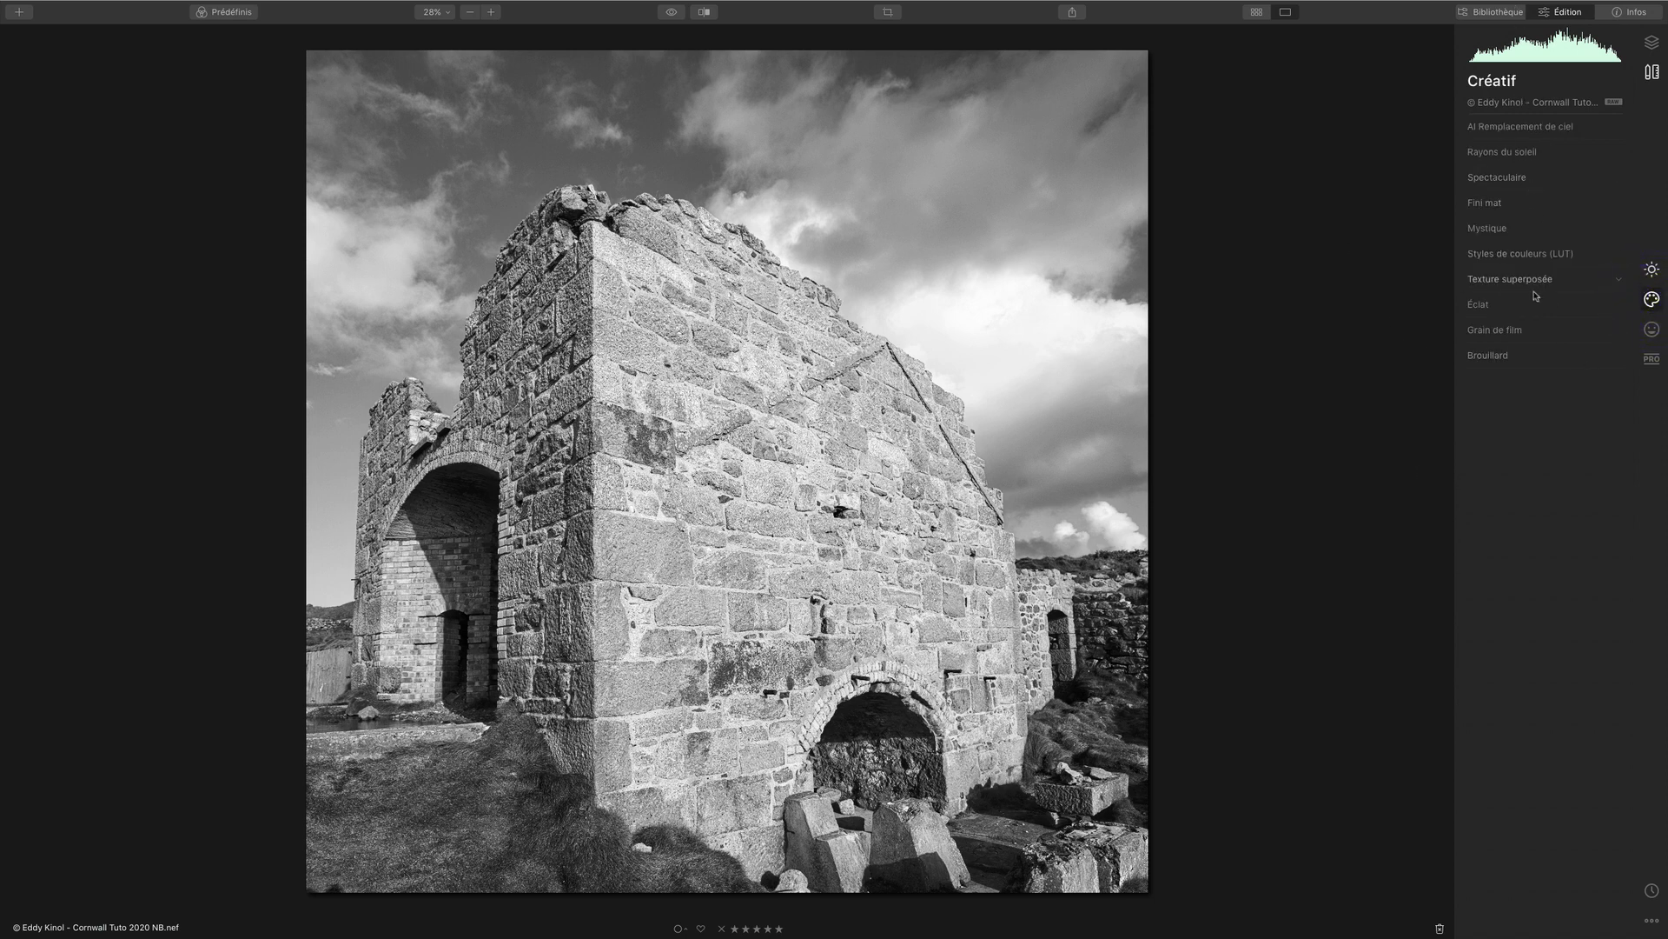
left_click(1652, 356)
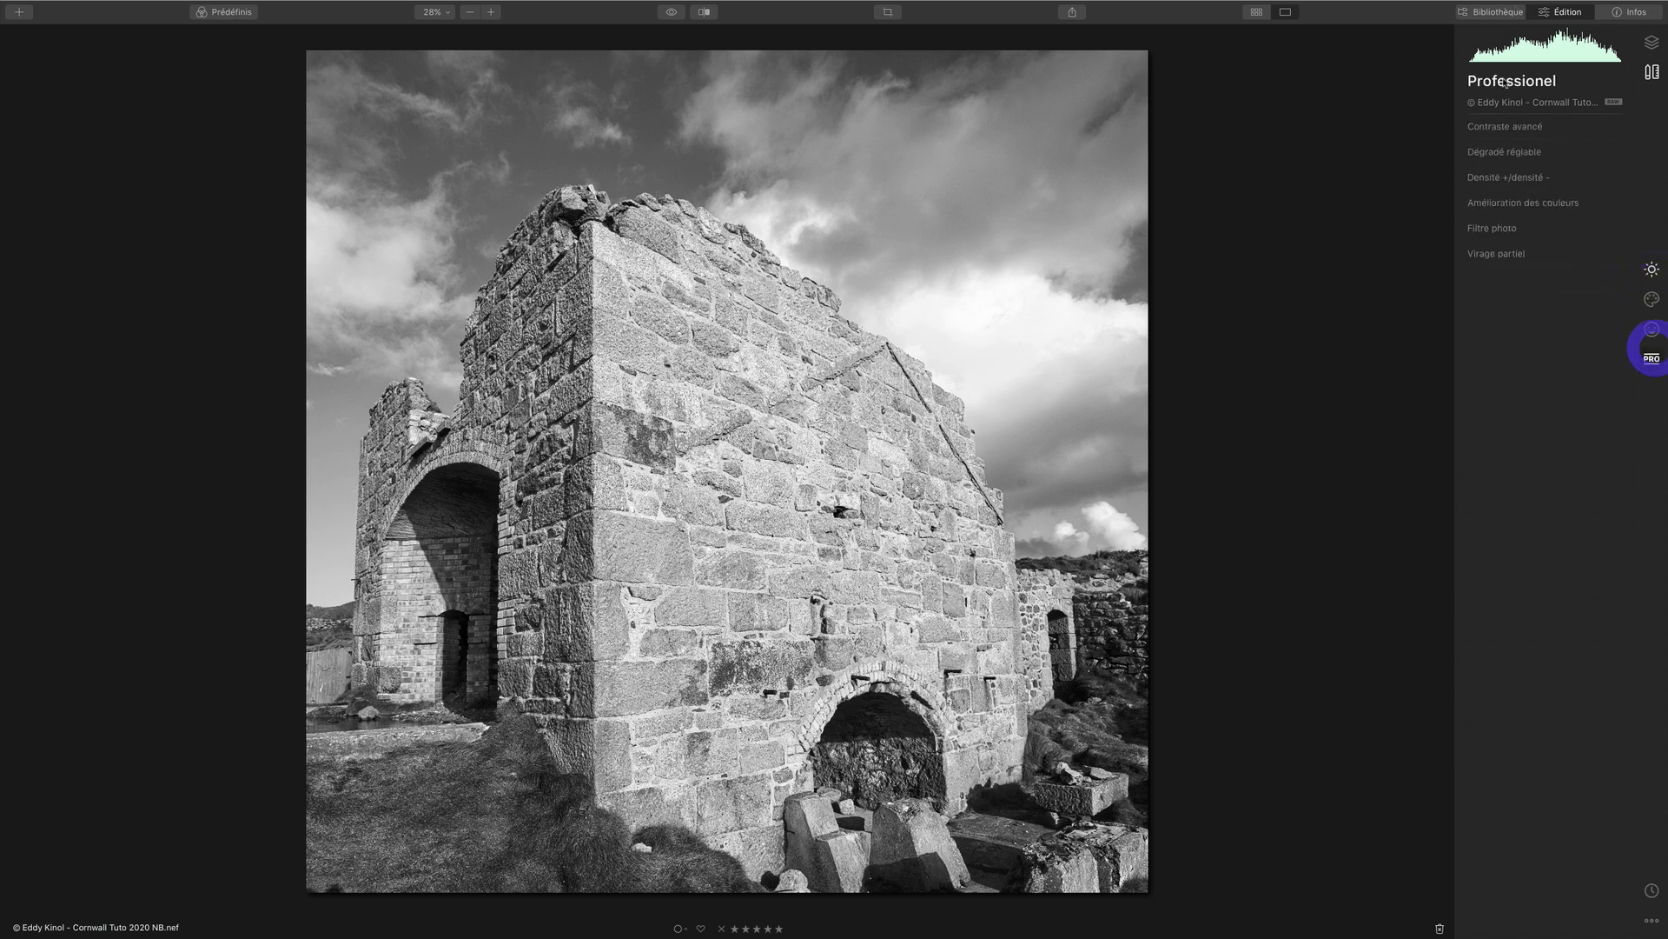
left_click(1525, 126)
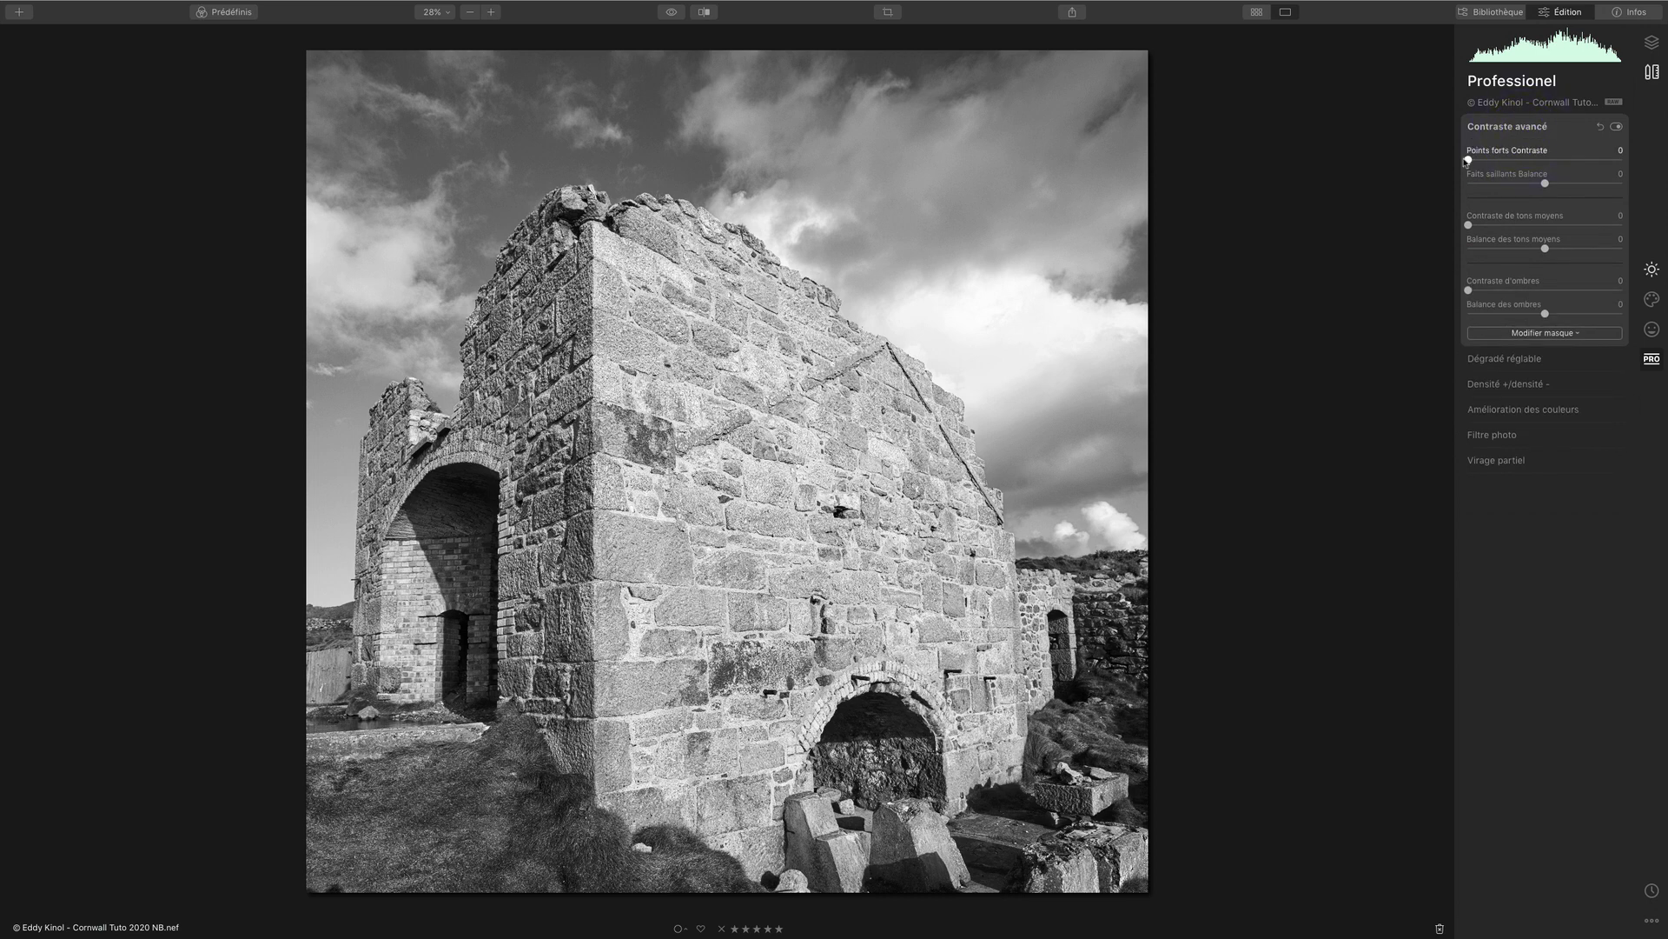
left_click_drag(1467, 162, 1597, 184)
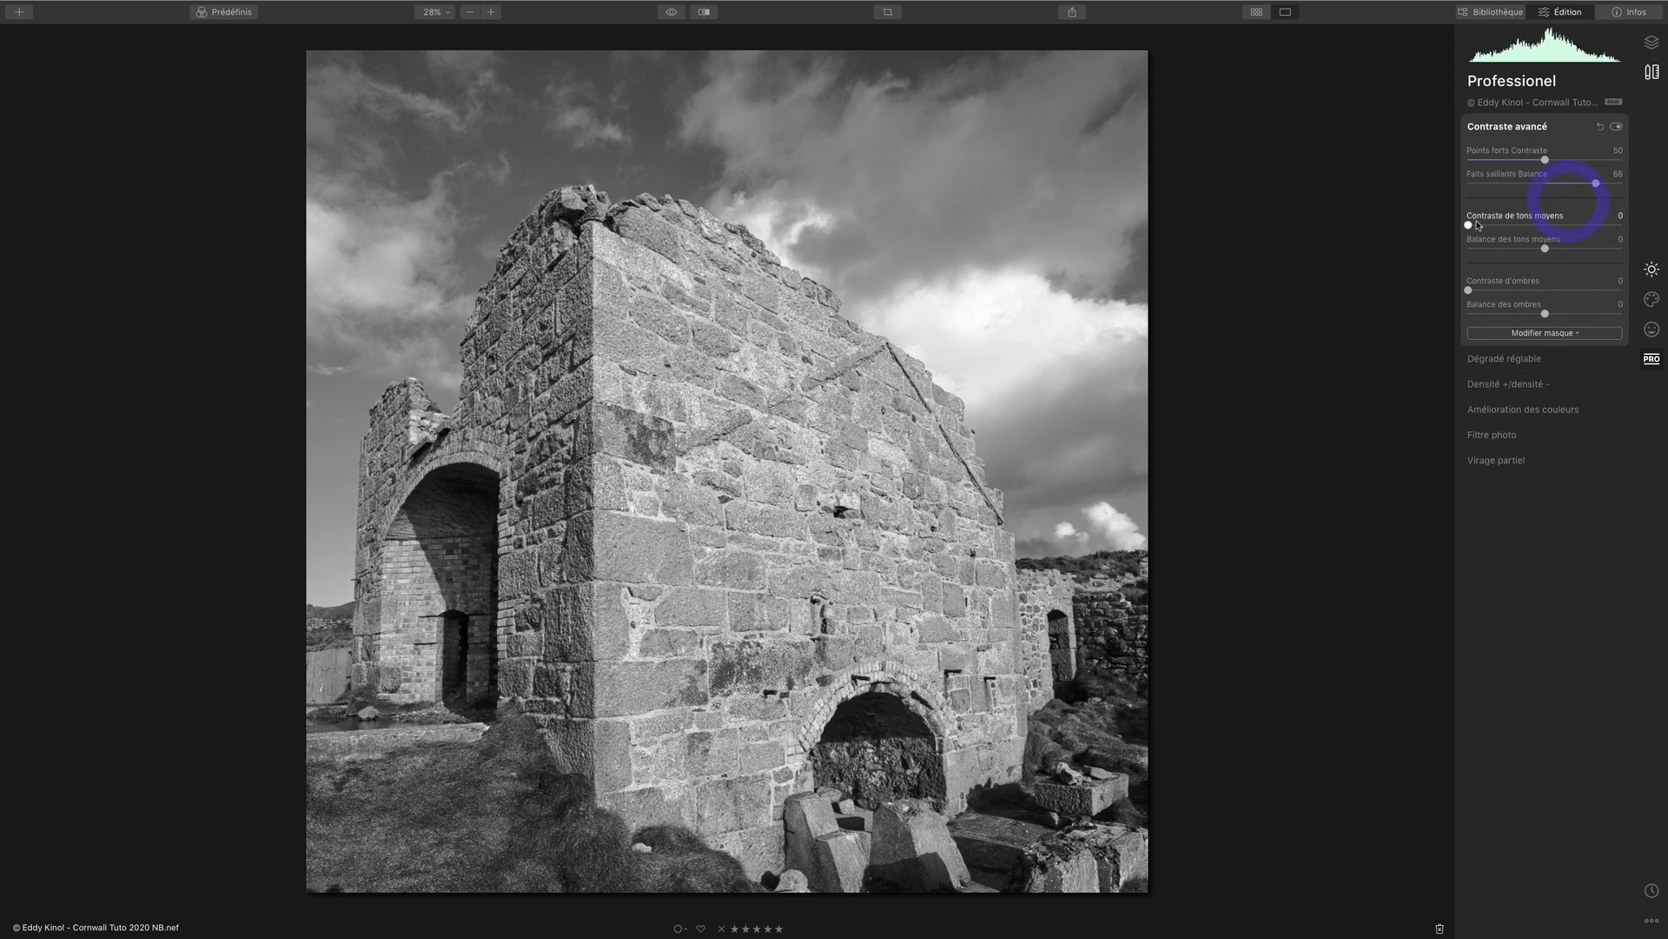
left_click_drag(1477, 224, 1543, 225)
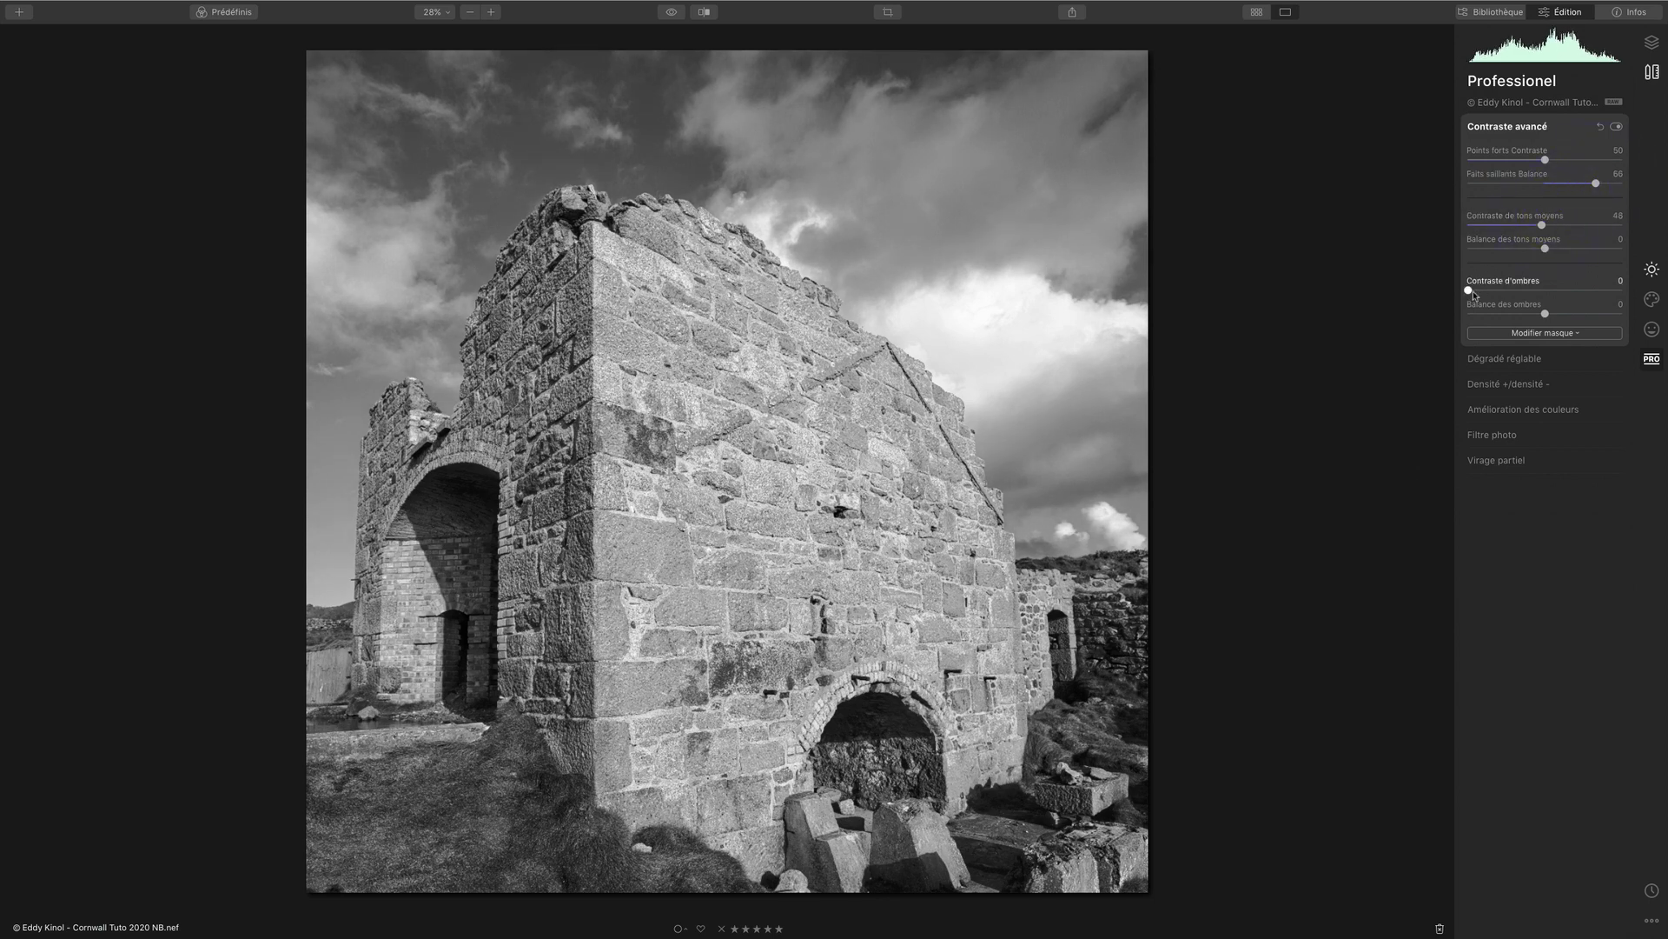
left_click_drag(1470, 291, 1575, 314)
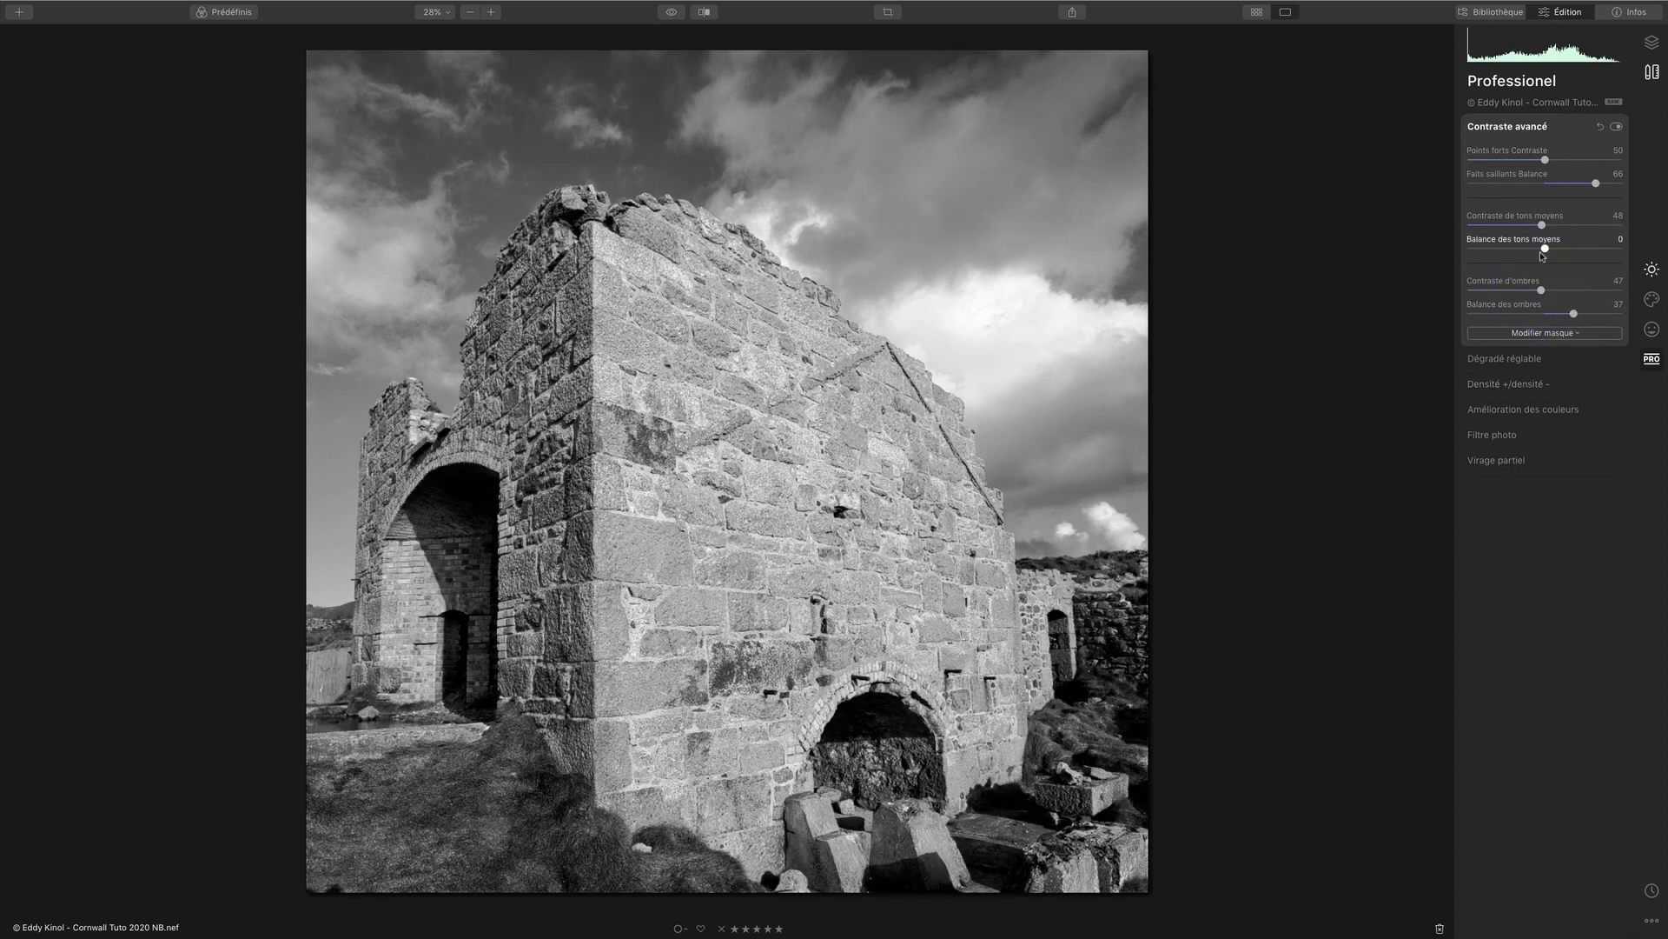
left_click_drag(1546, 252, 1583, 247)
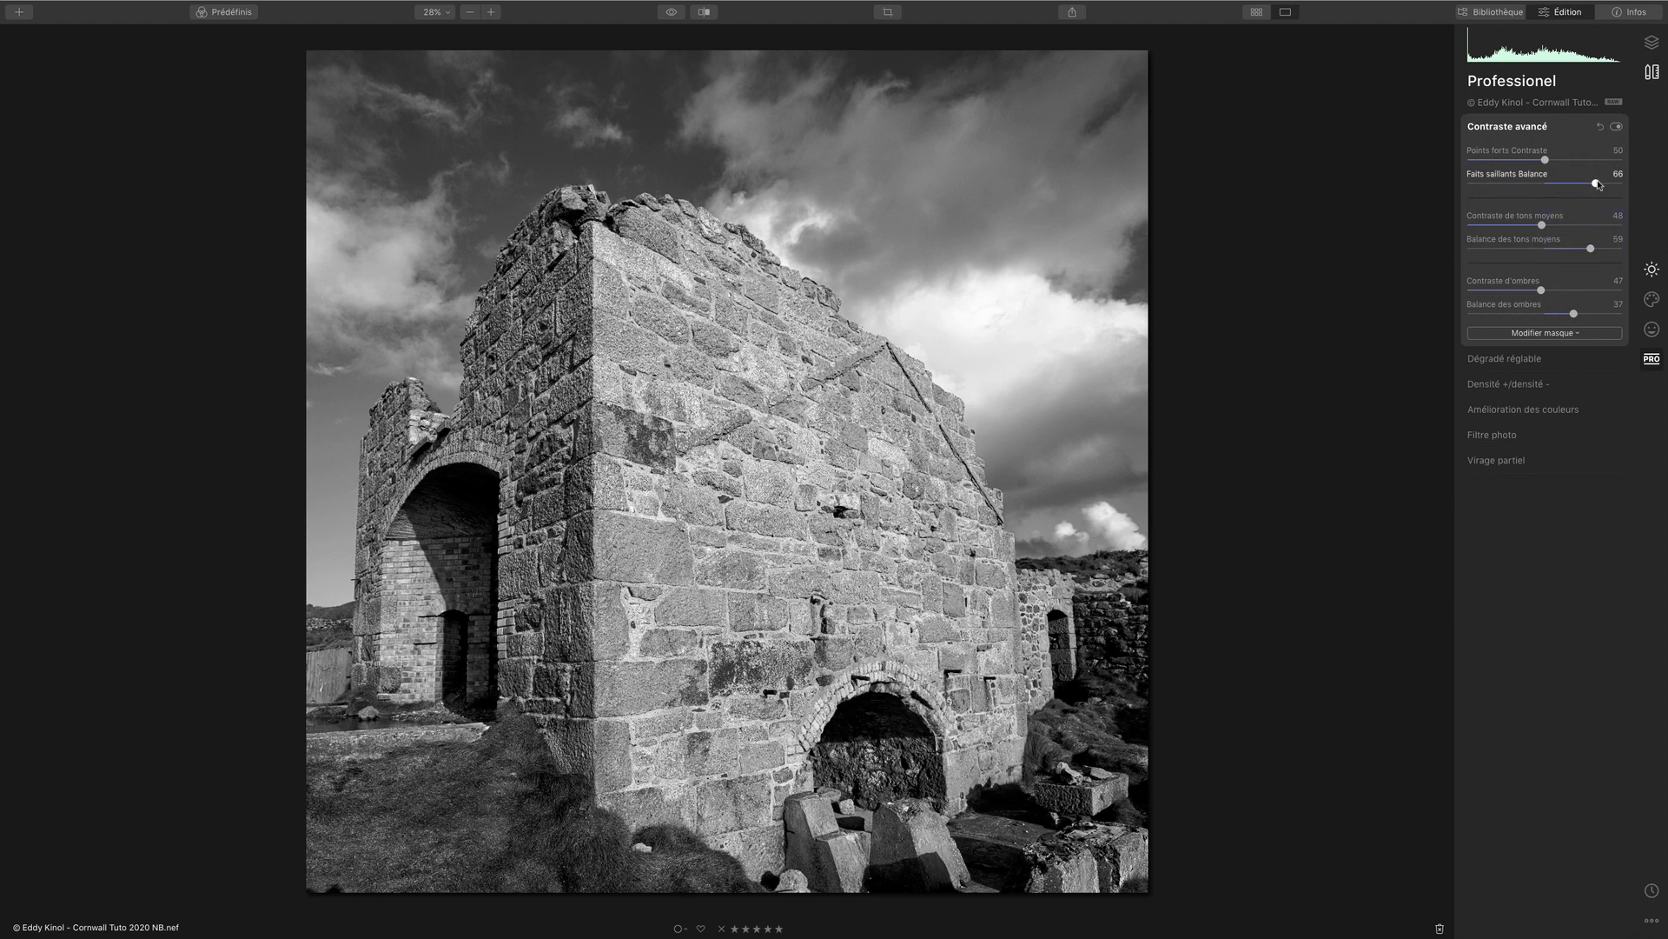
left_click_drag(1599, 184, 1607, 183)
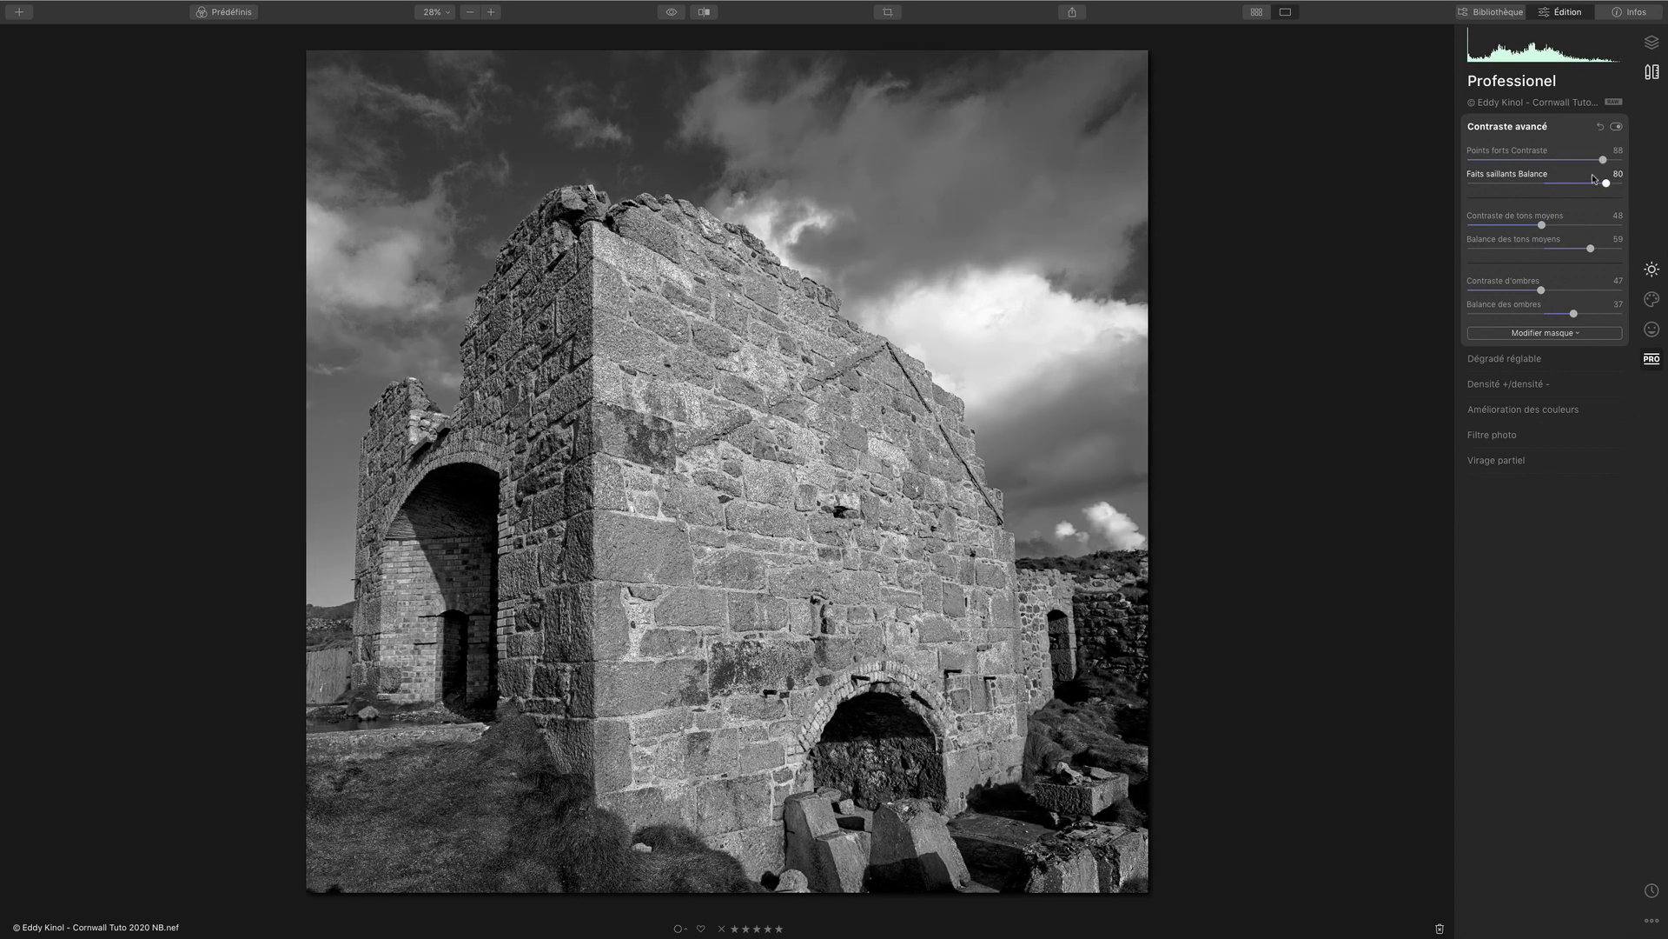
- Examine the stone texture at 100% zoom and compare the edited photo with the original several times
left_click(745, 532)
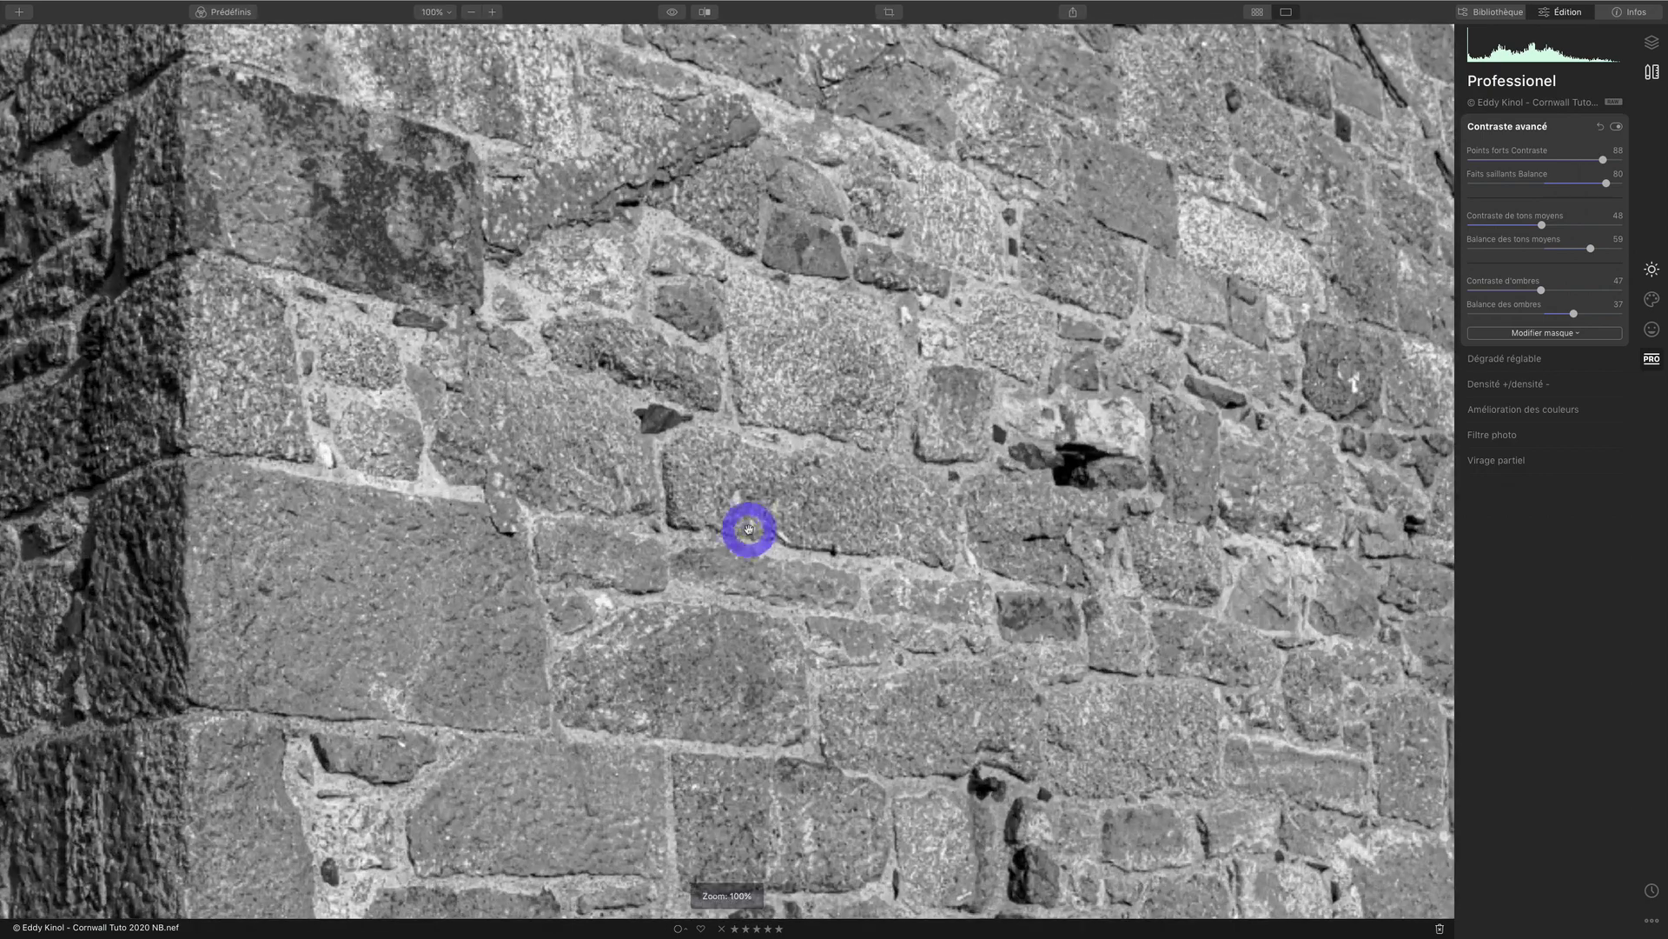
left_click(745, 530)
left_click(677, 15)
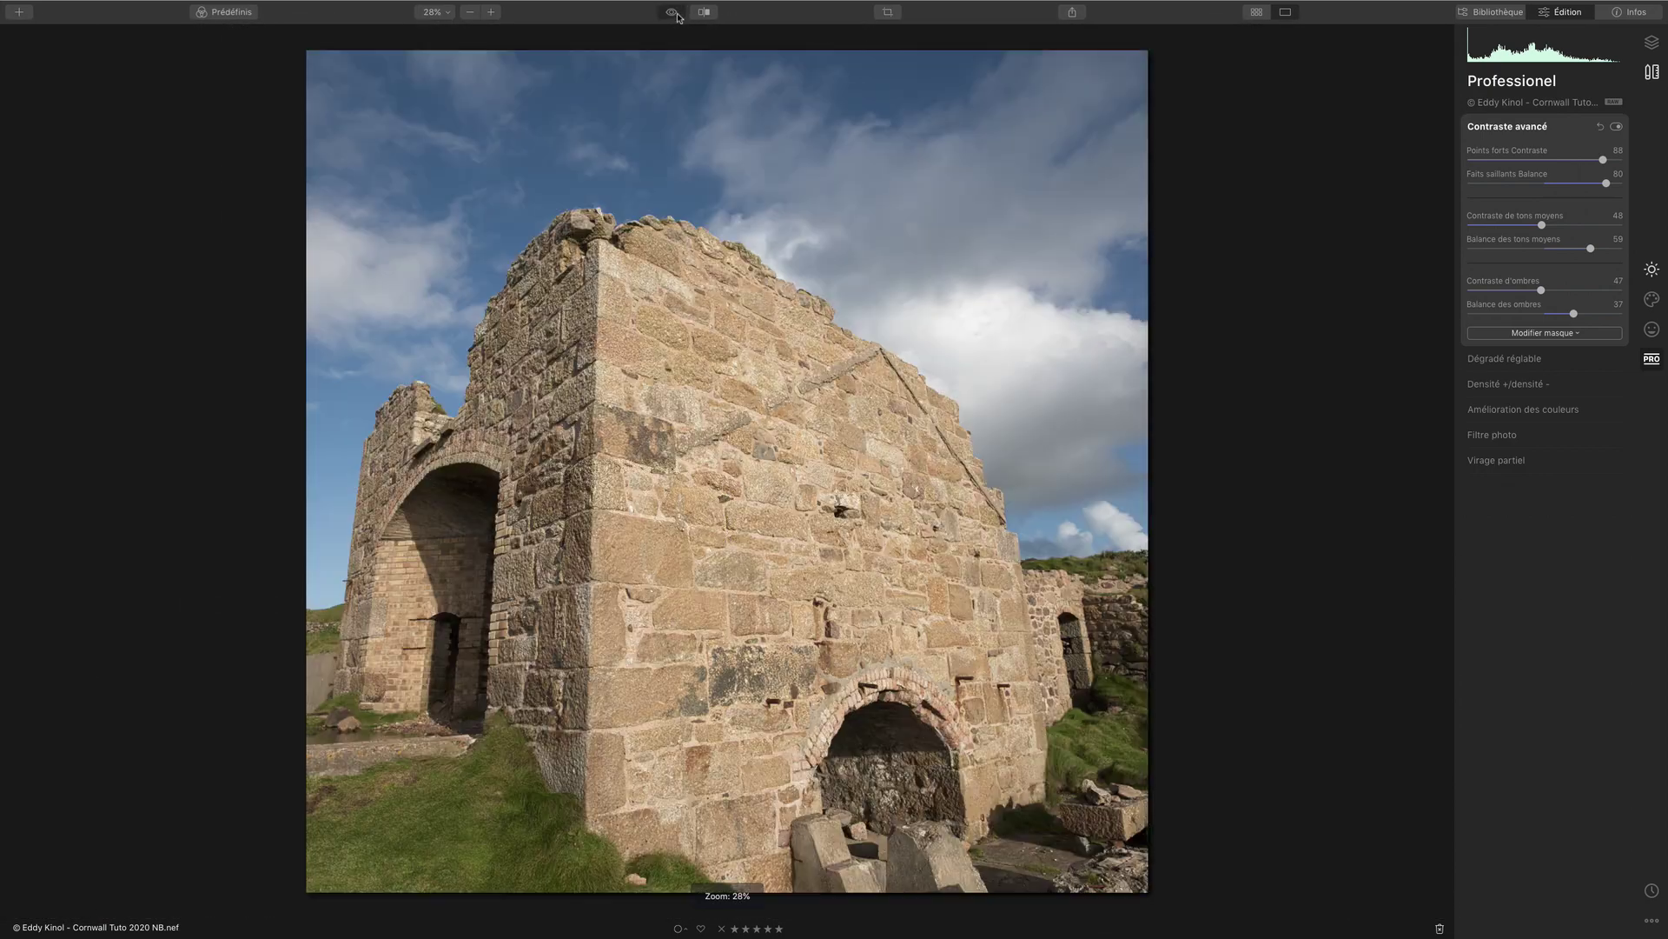
left_click(677, 16)
left_click(677, 16)
left_click(677, 15)
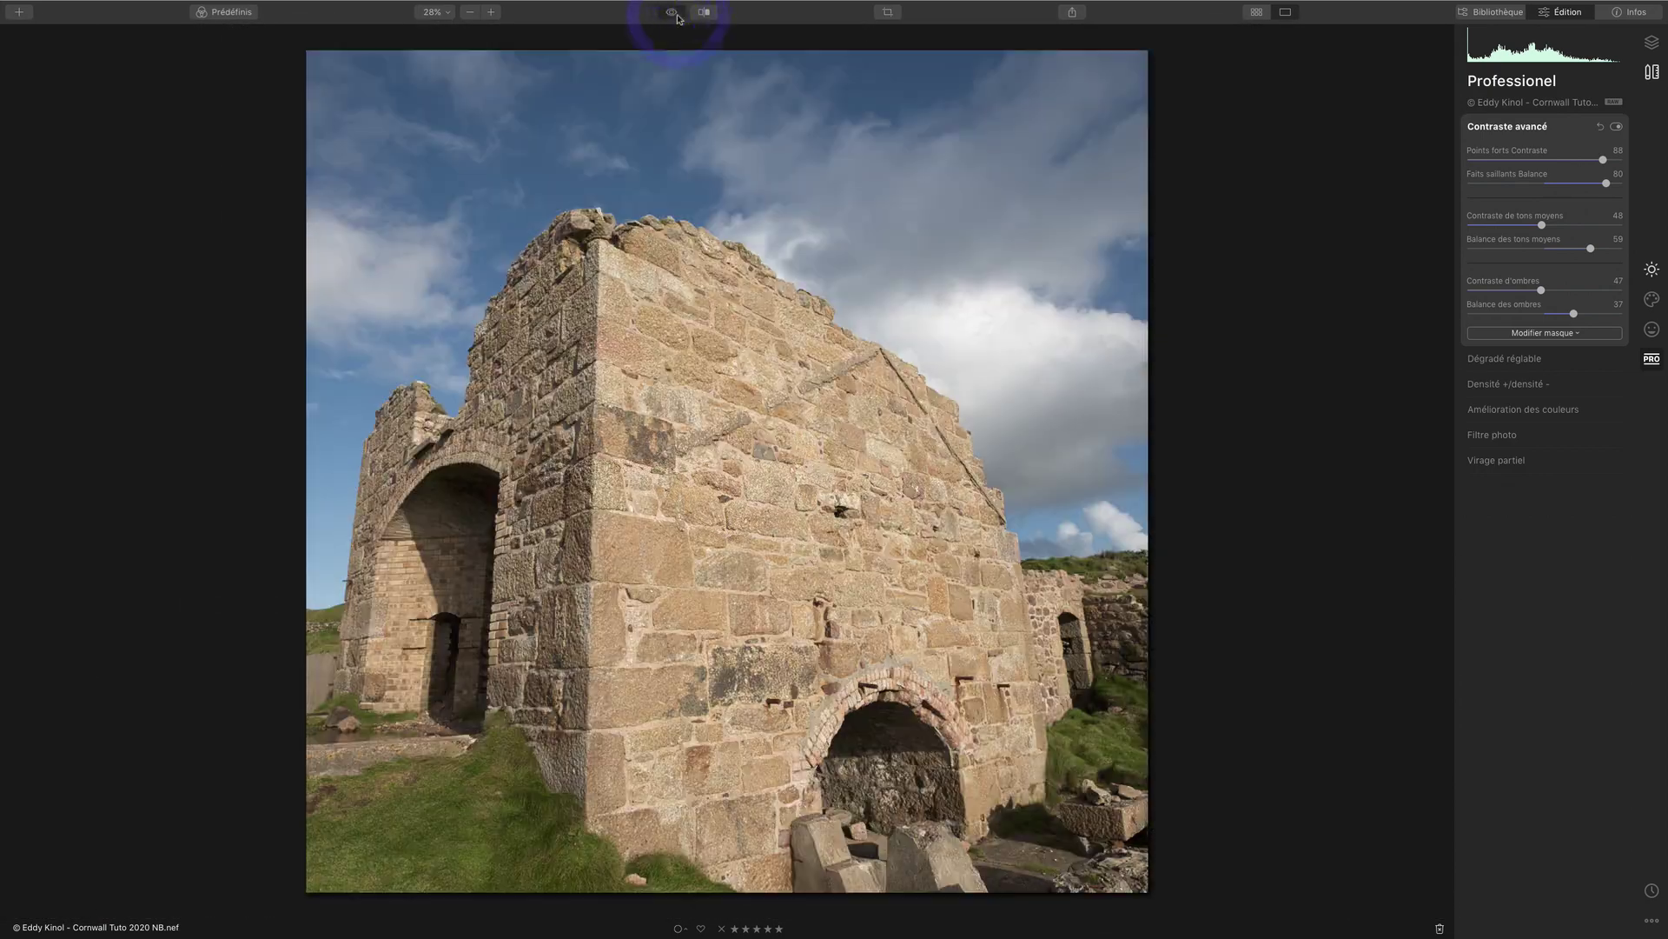
left_click(678, 16)
left_click(678, 18)
left_click(679, 18)
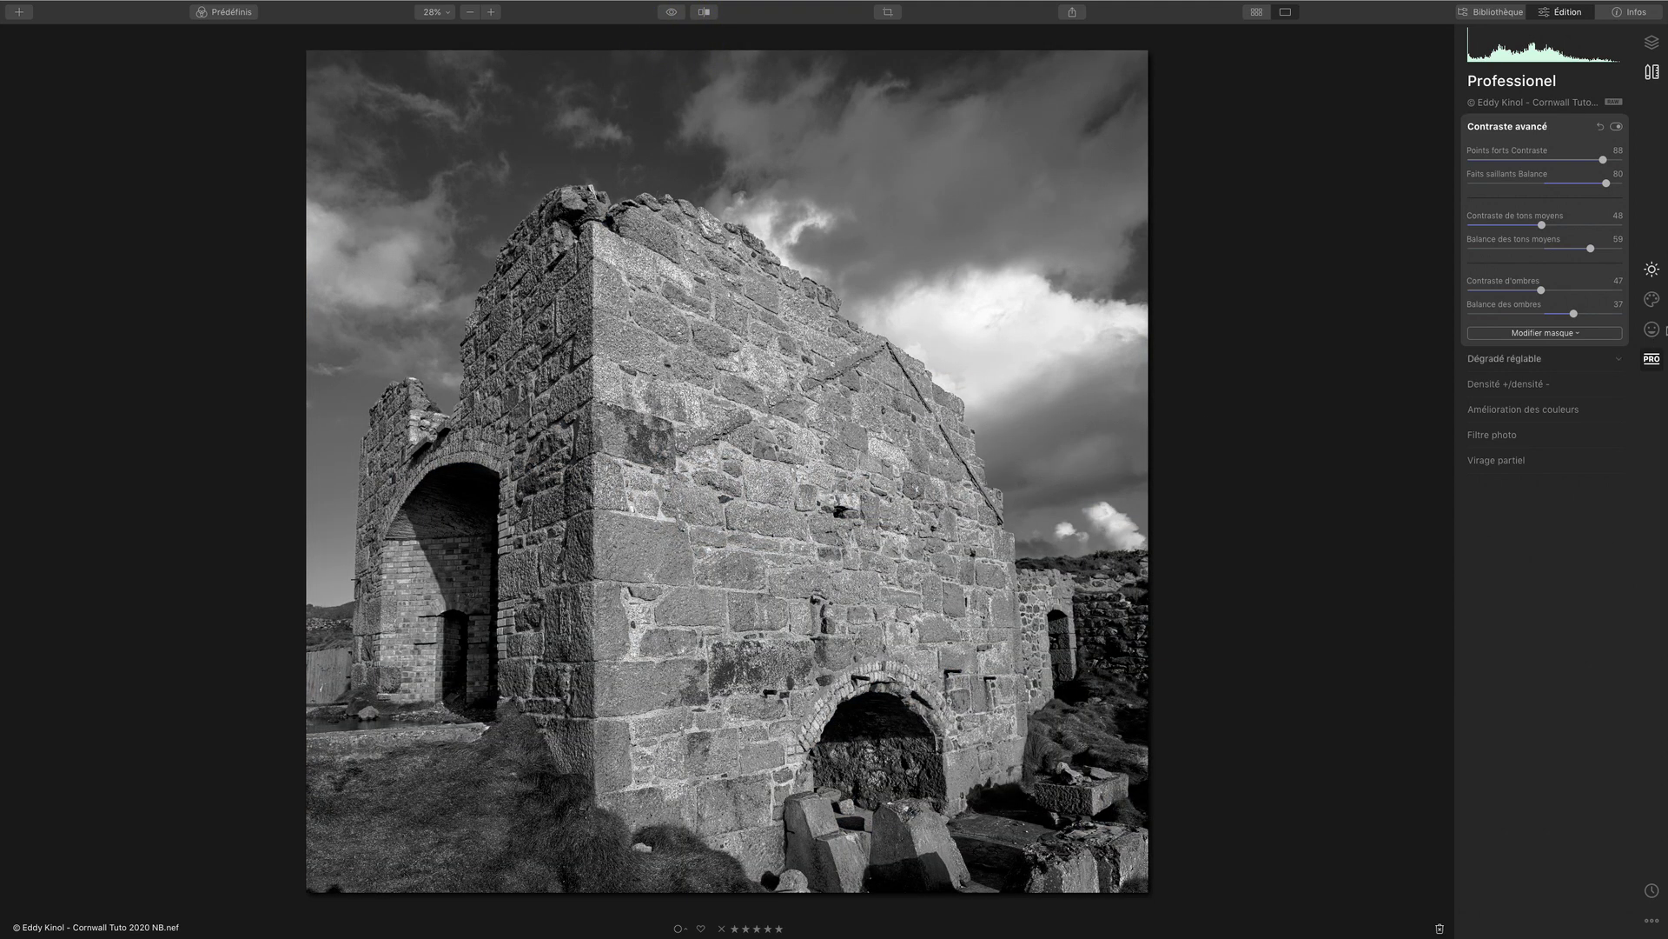
- Darken the sky and stone in the black-and-white conversion by setting blue luminance to -43 and yellow luminance to -17
left_click(1652, 270)
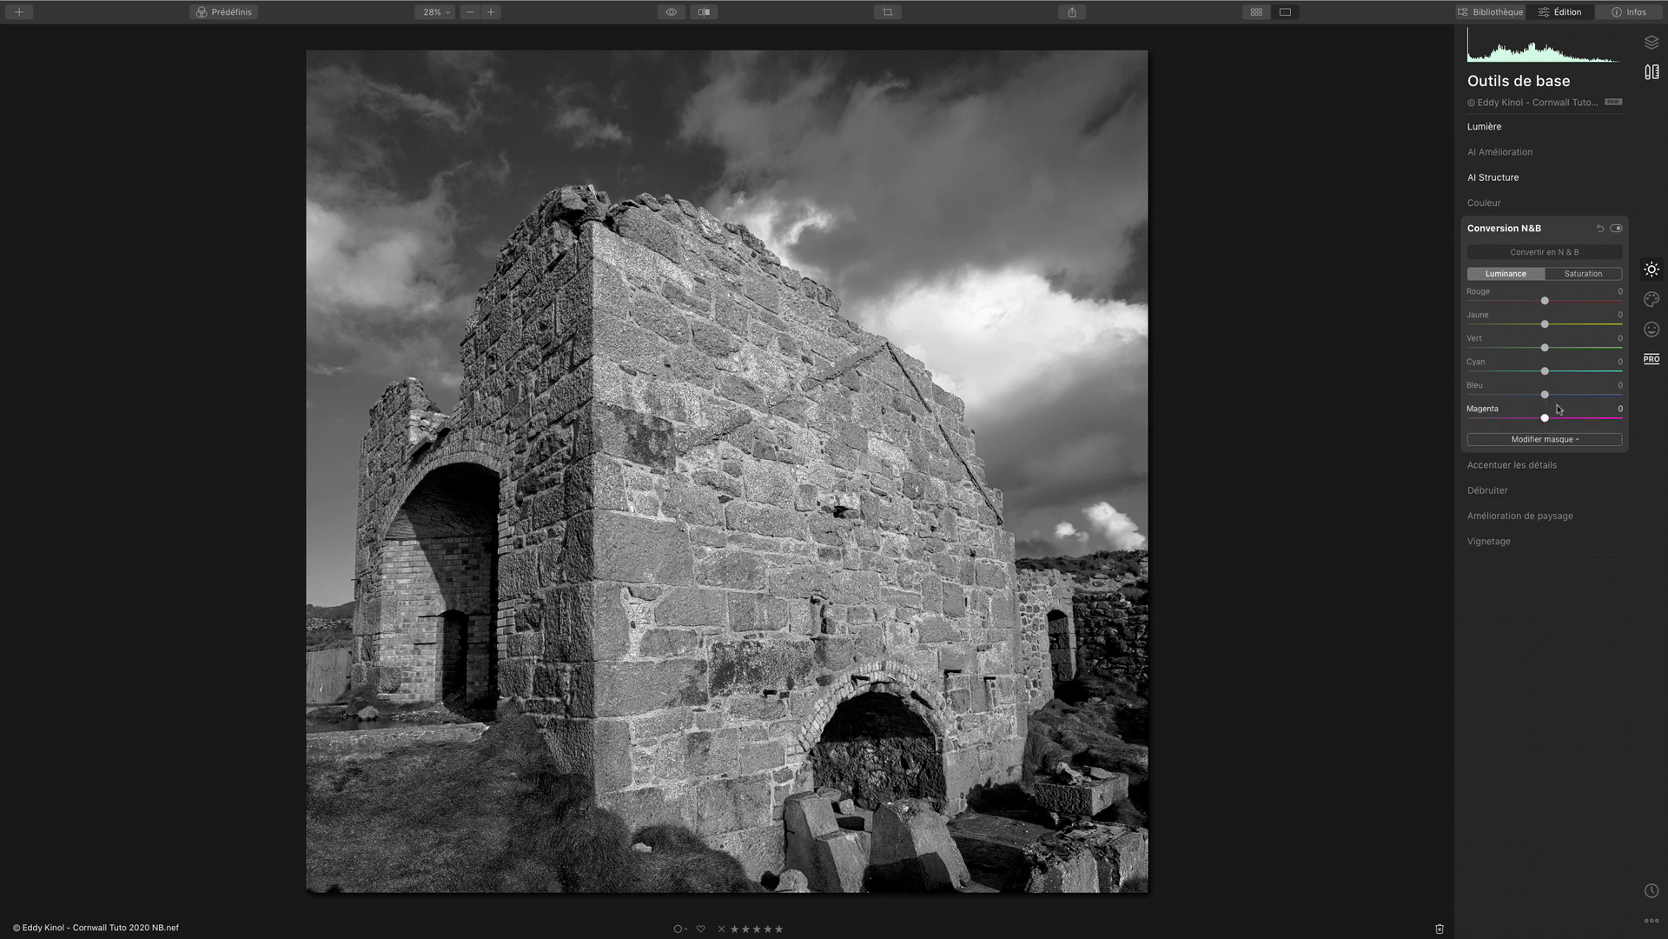
mouse_move(1545, 394)
left_mouse_down()
mouse_move(1483, 396)
mouse_move(1532, 404)
left_mouse_up()
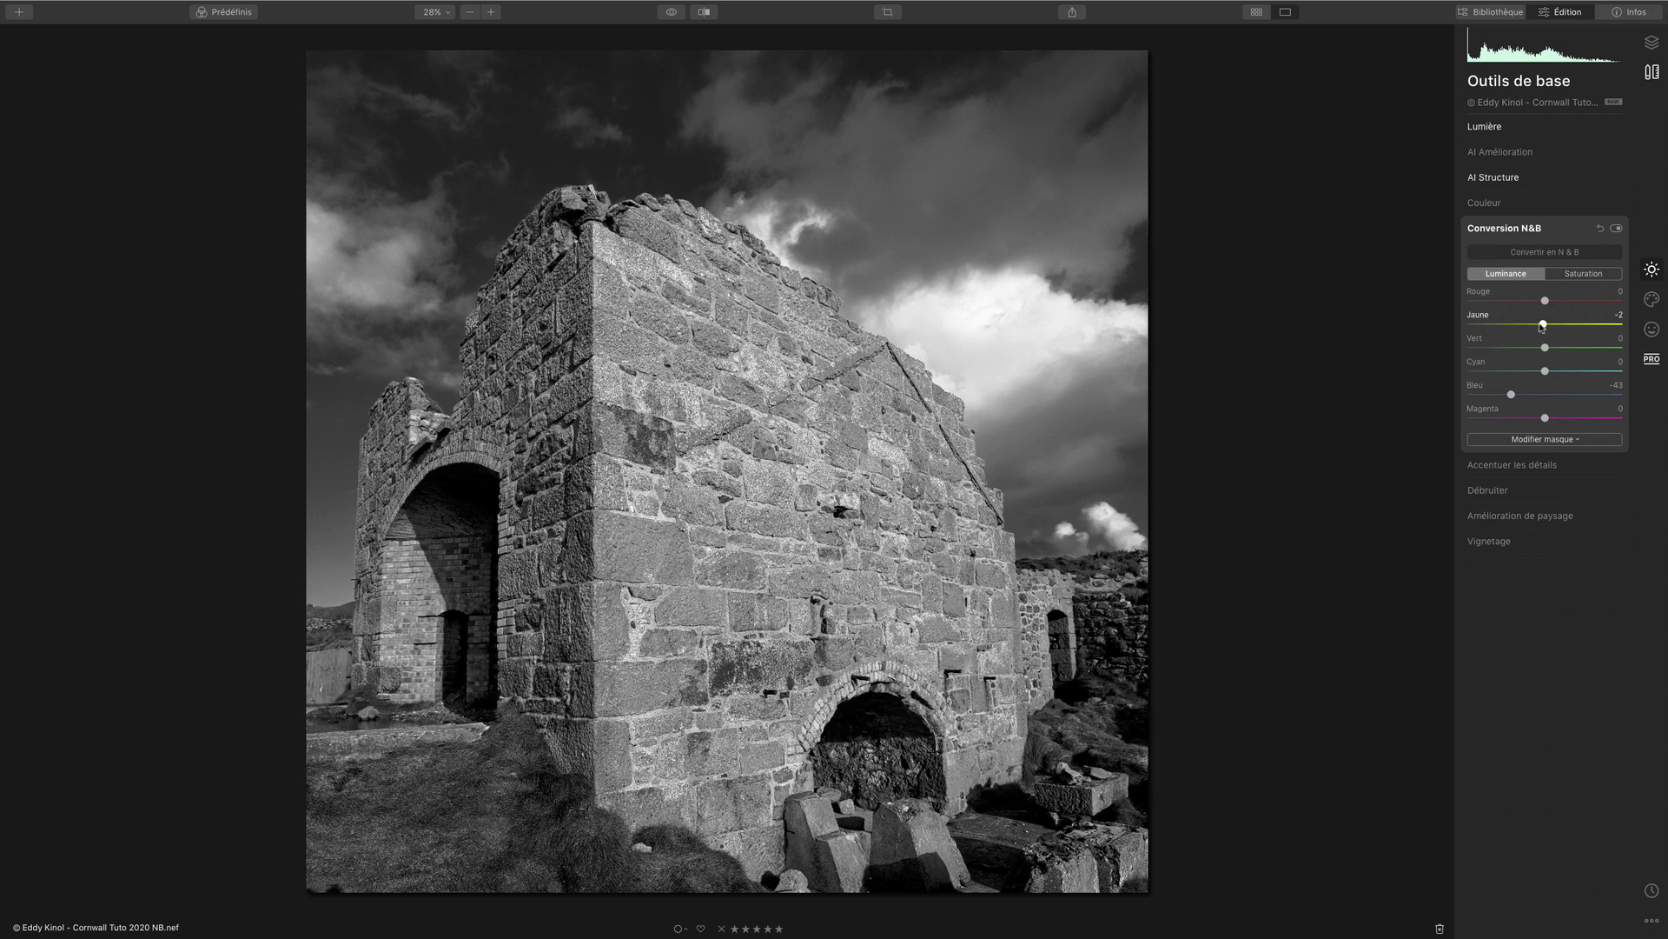
mouse_move(1542, 326)
left_mouse_down()
mouse_move(1521, 326)
mouse_move(1558, 324)
mouse_move(1535, 323)
left_mouse_up()
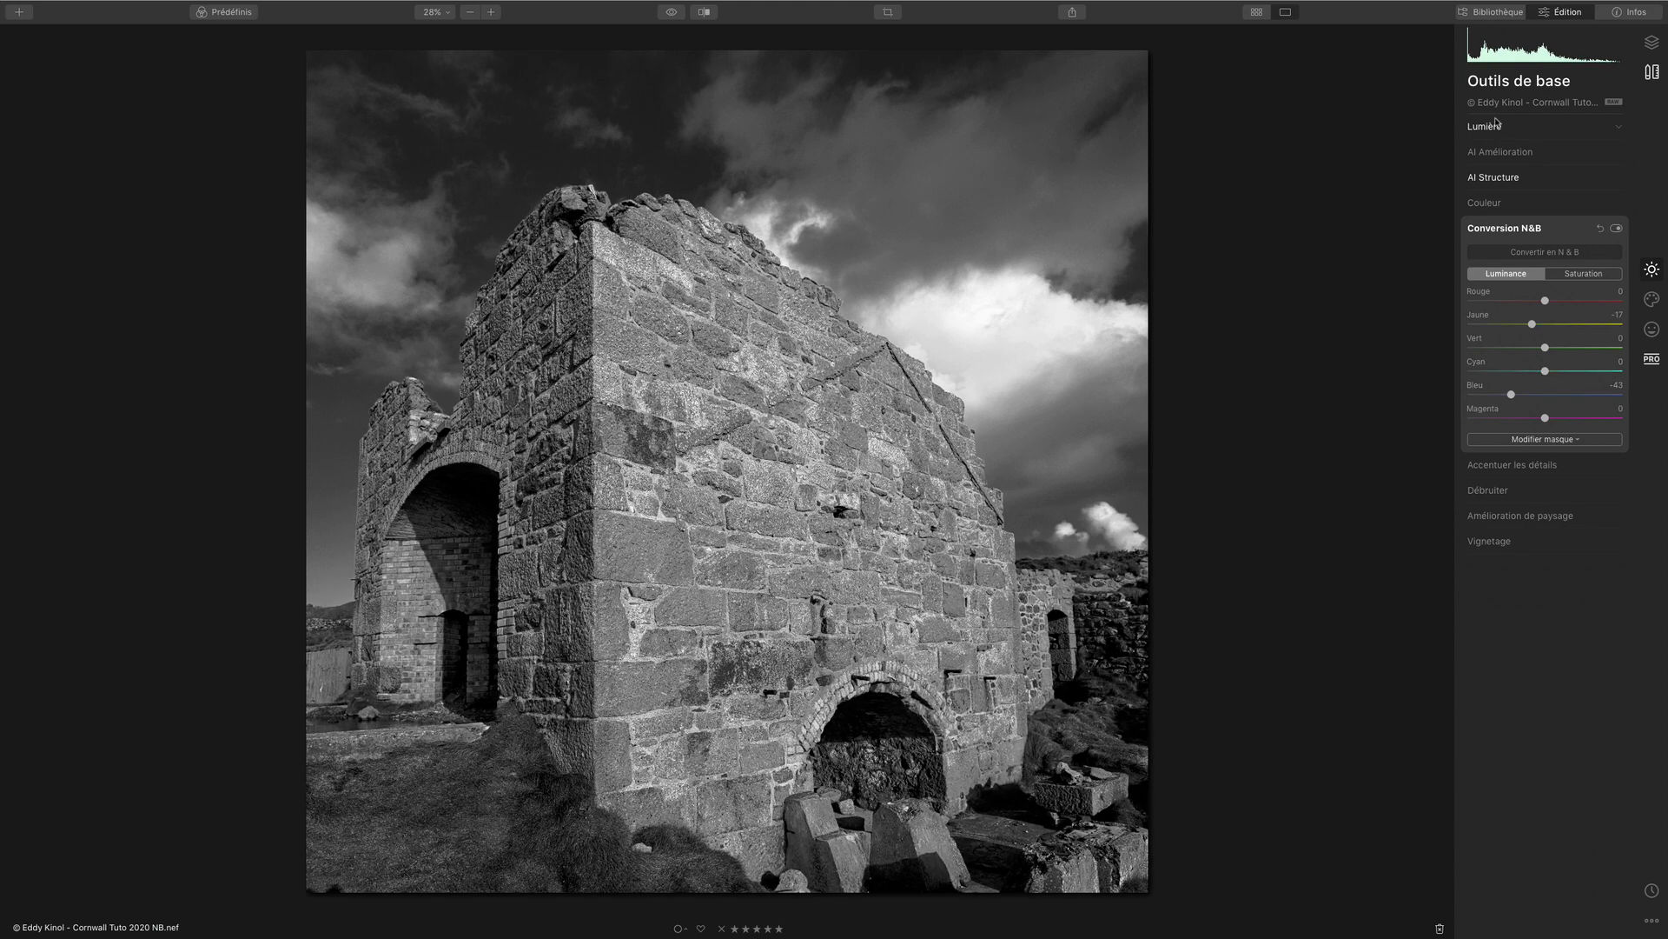
- Add a vignette with amount -80, size 34, roundness 100, feather 100 and inner light 29
left_click(1516, 542)
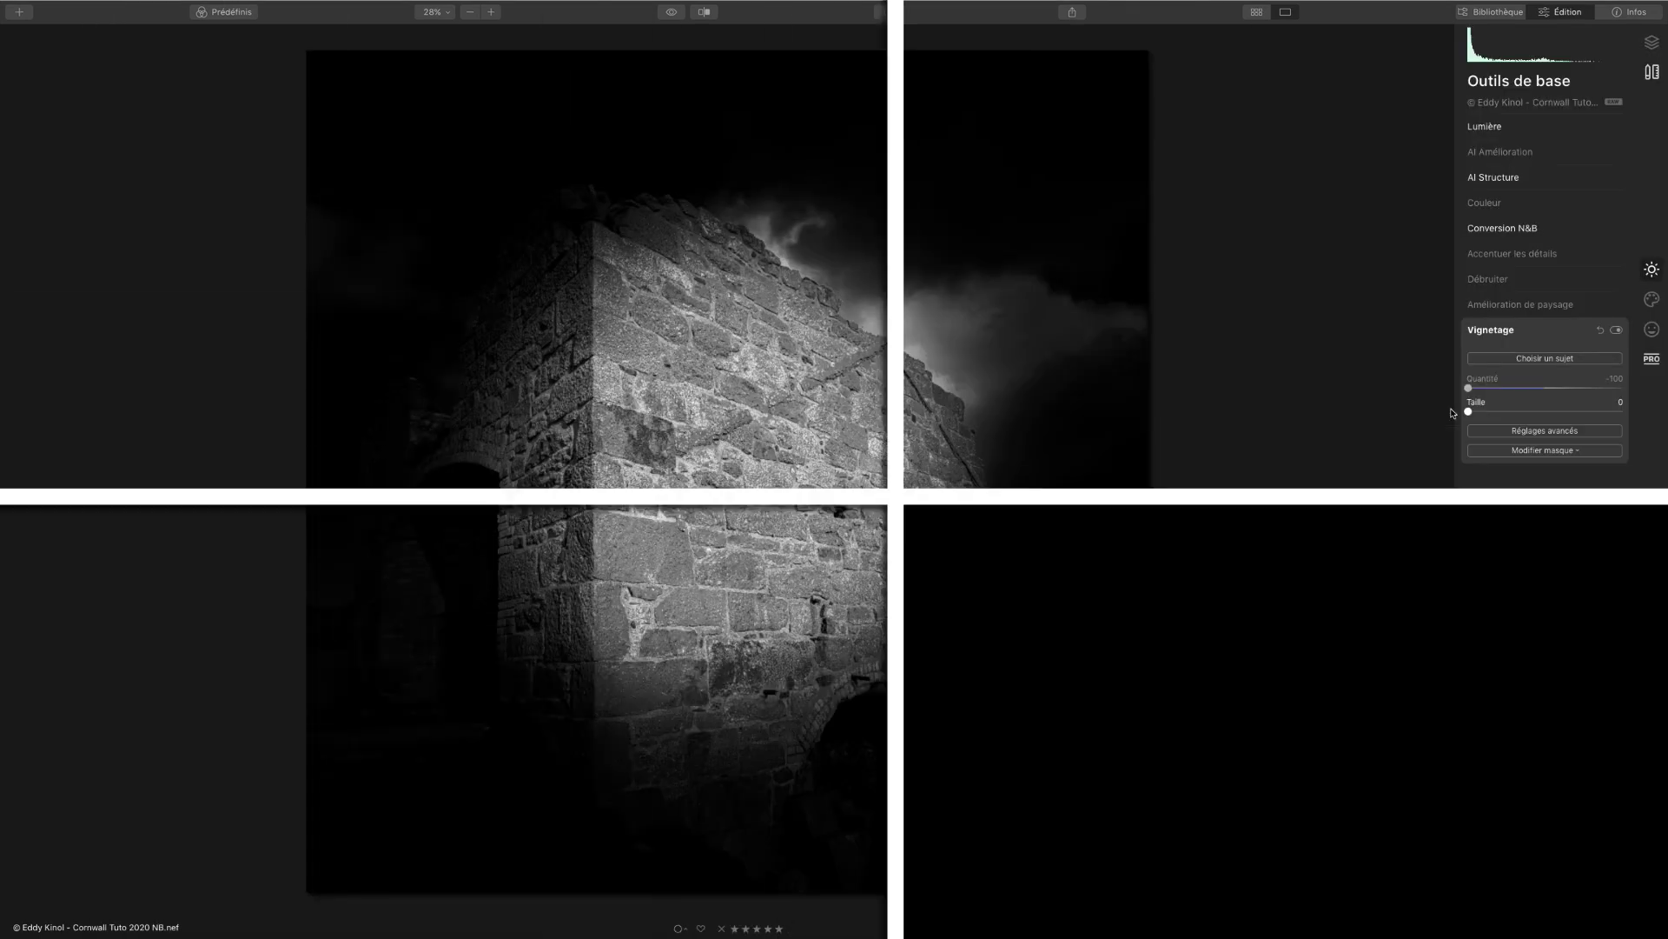
left_click(1545, 430)
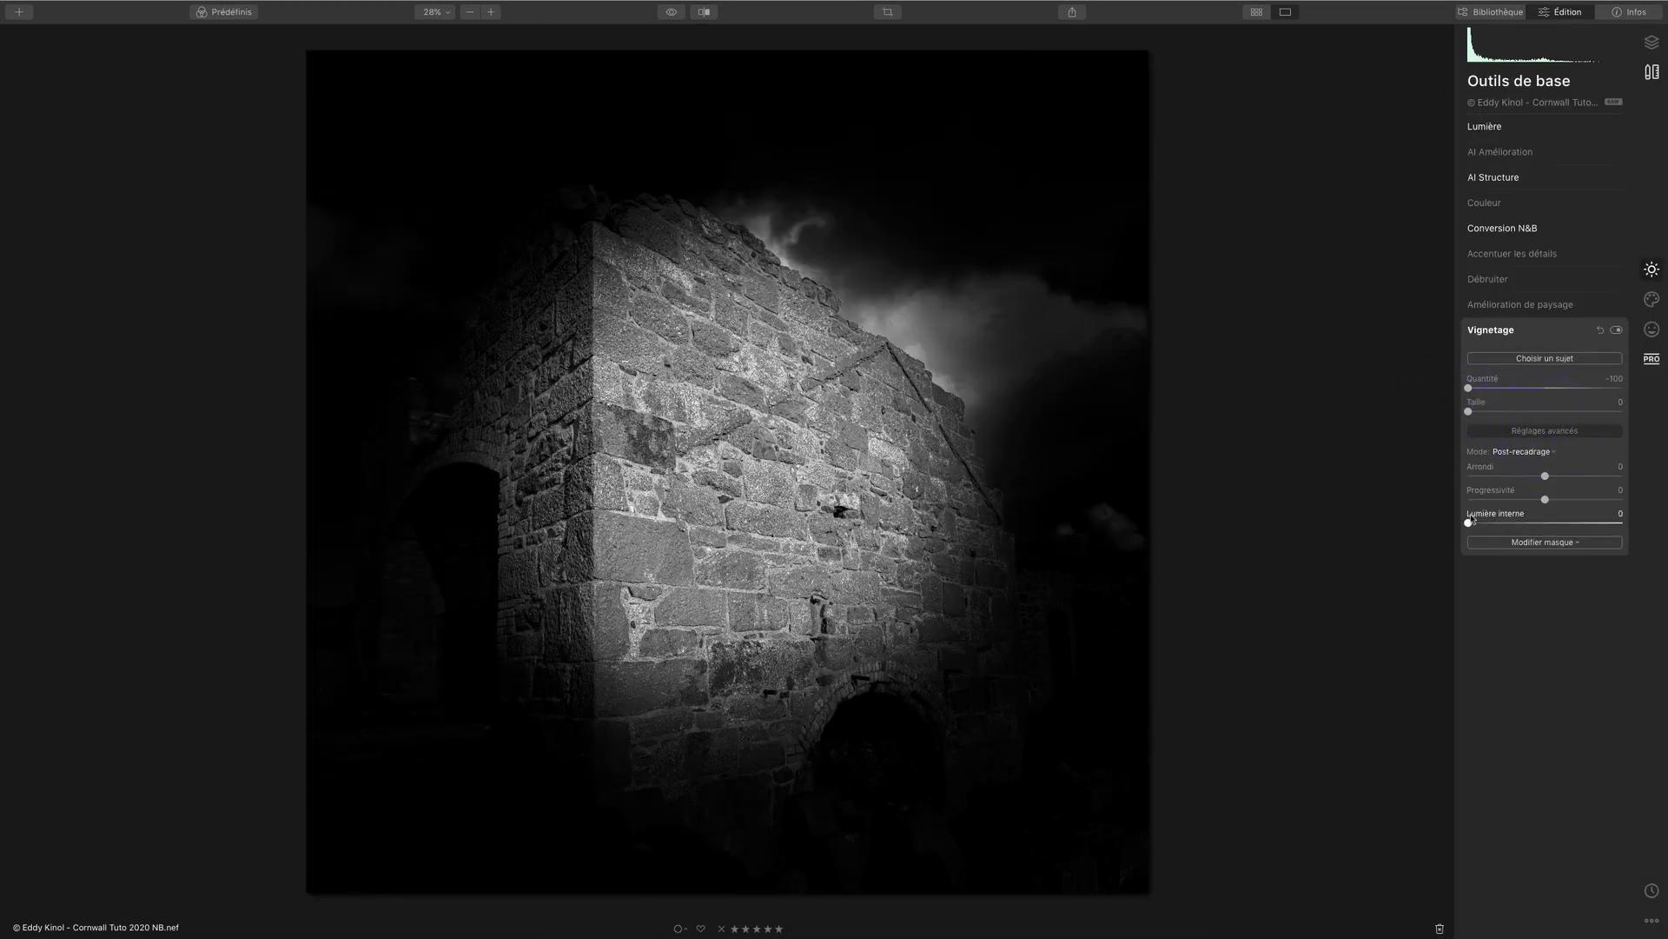
left_click_drag(1545, 500, 1667, 492)
left_click(1666, 492)
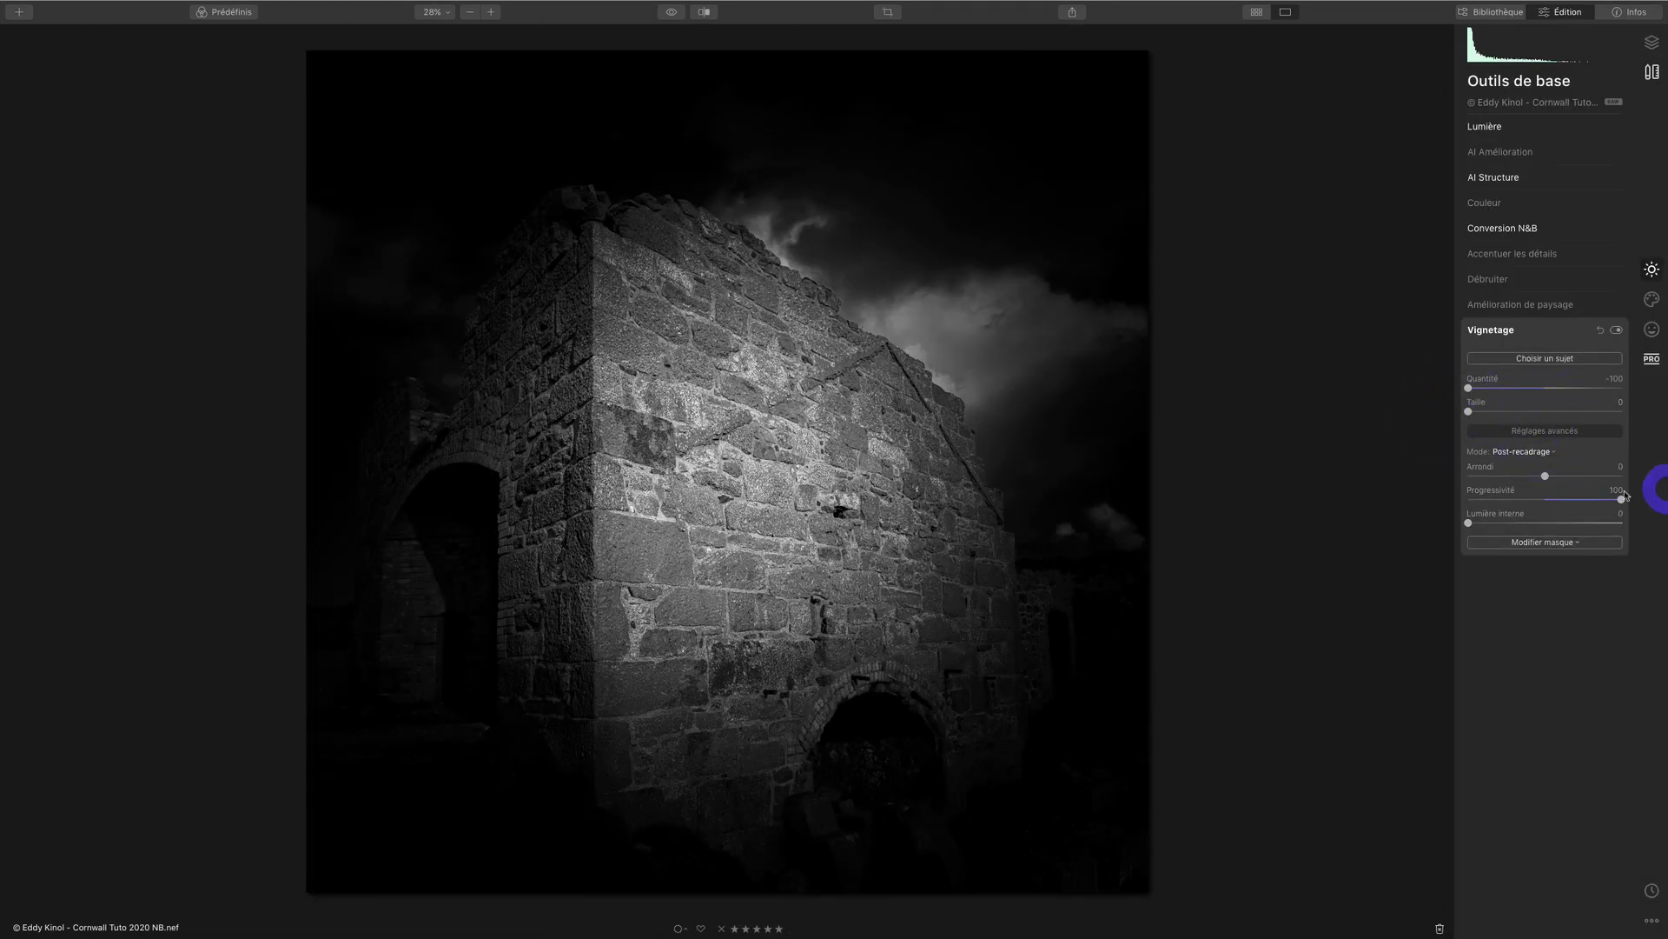
left_click_drag(1545, 477, 1622, 475)
mouse_move(1468, 411)
left_mouse_down()
mouse_move(1522, 412)
mouse_move(1512, 388)
mouse_move(1483, 391)
left_mouse_up()
left_click_drag(1468, 524, 1514, 521)
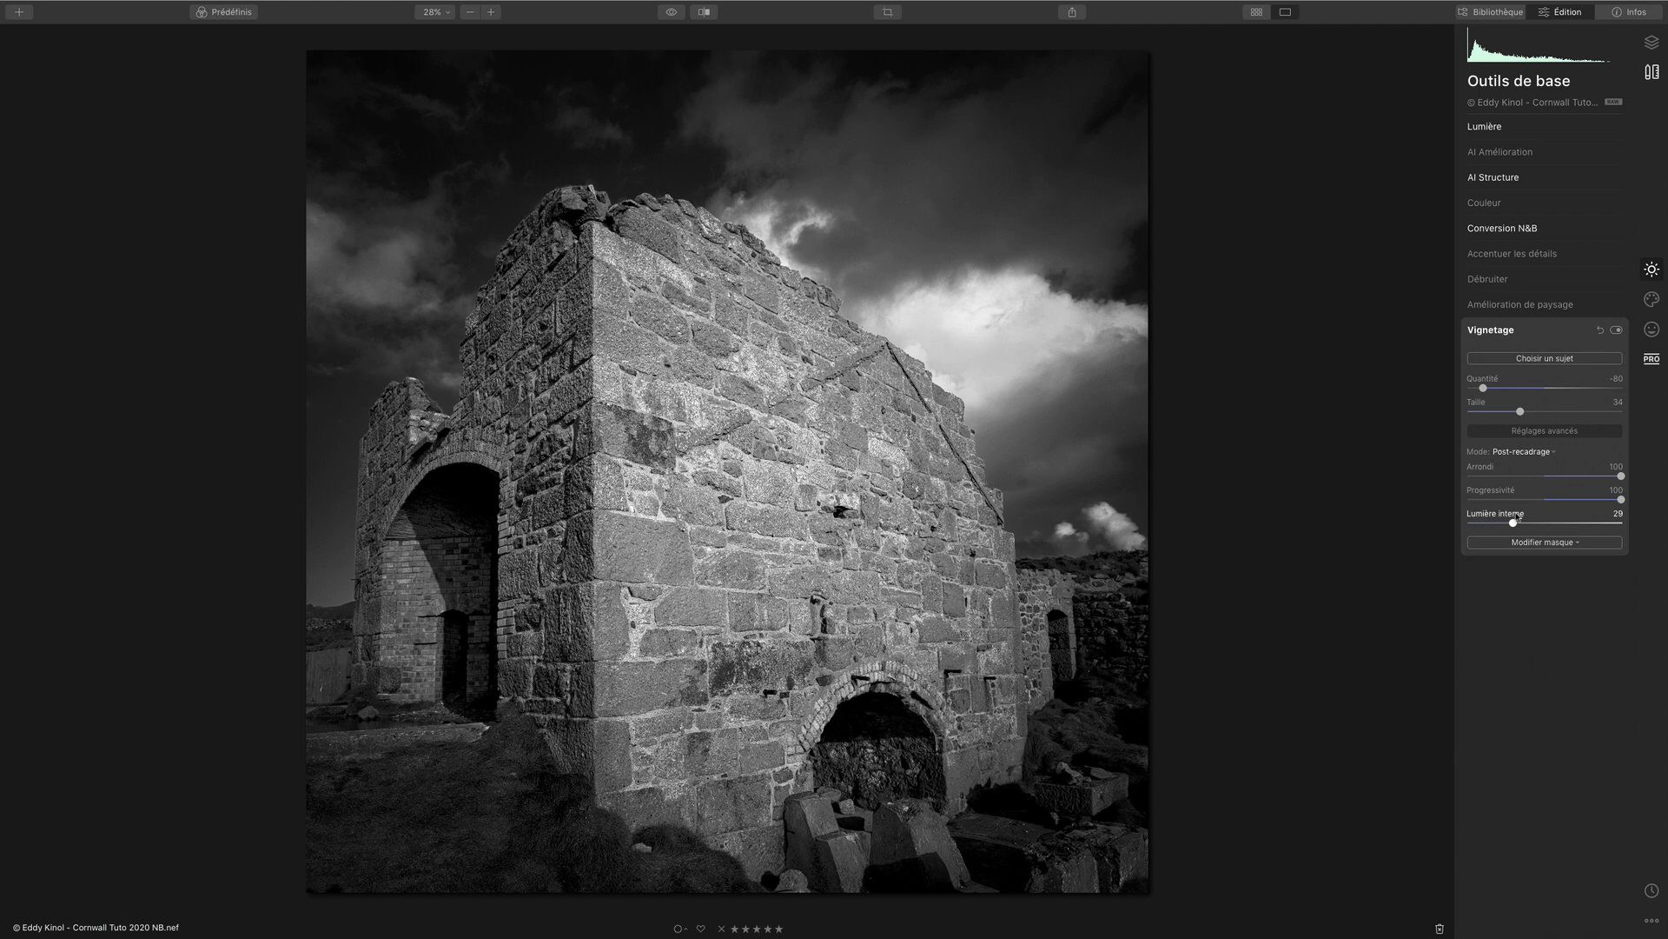
- Centre the vignette on the shadowed arch at the building's left side and set its amount to -63
left_click(1551, 542)
left_click(1556, 306)
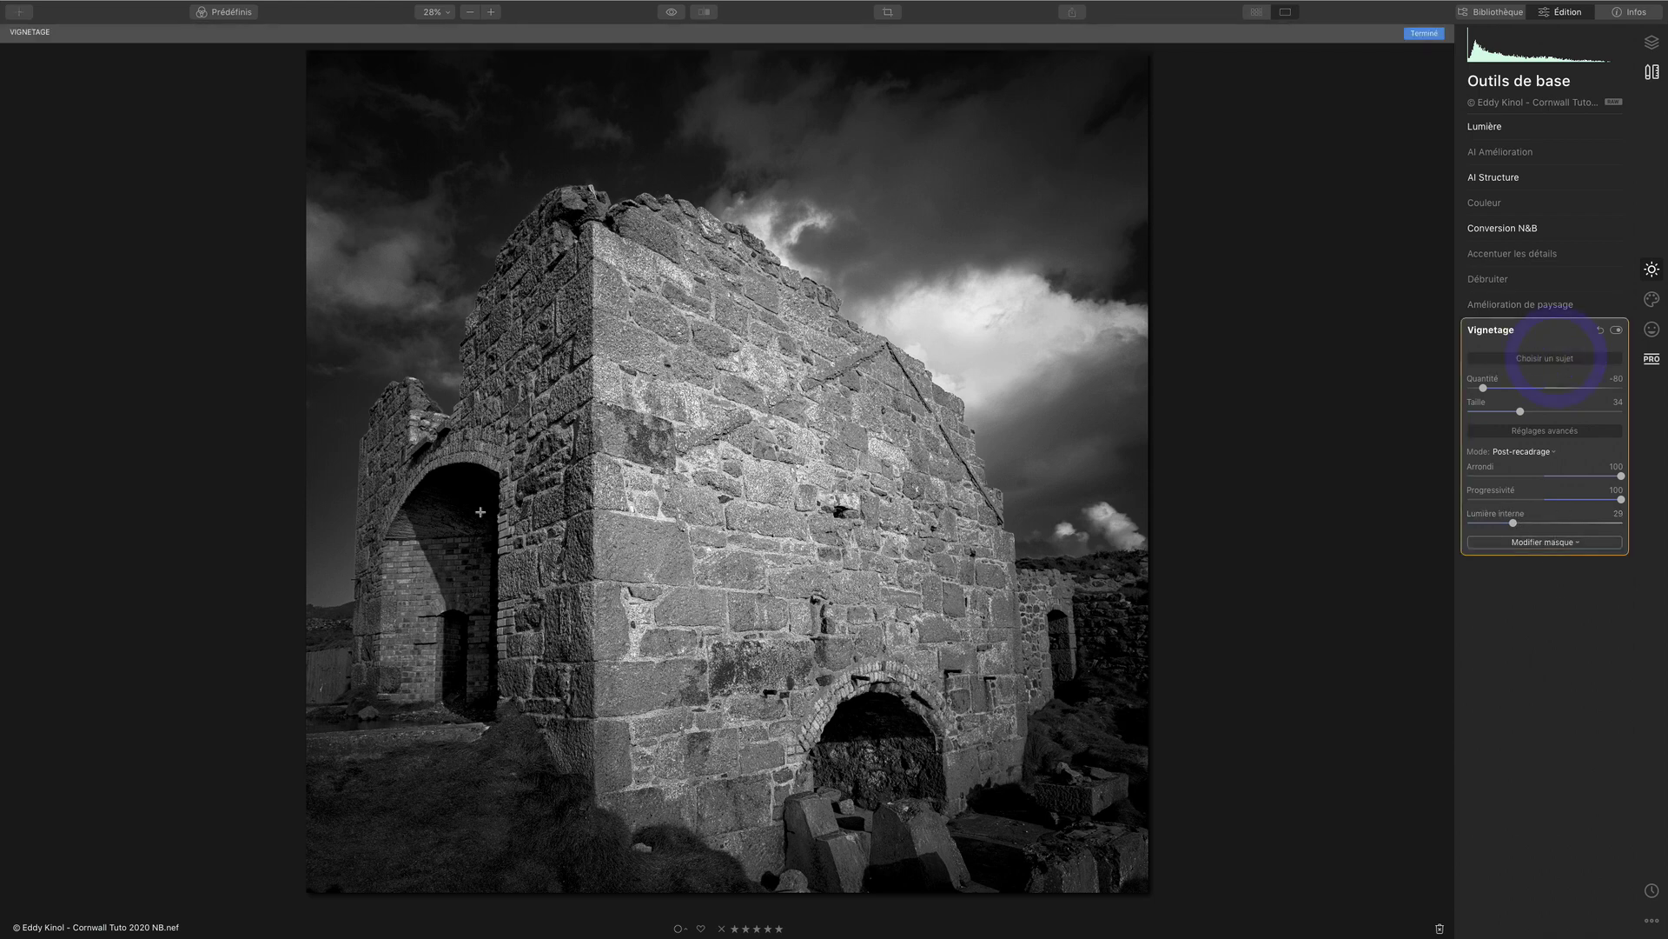
left_click(477, 513)
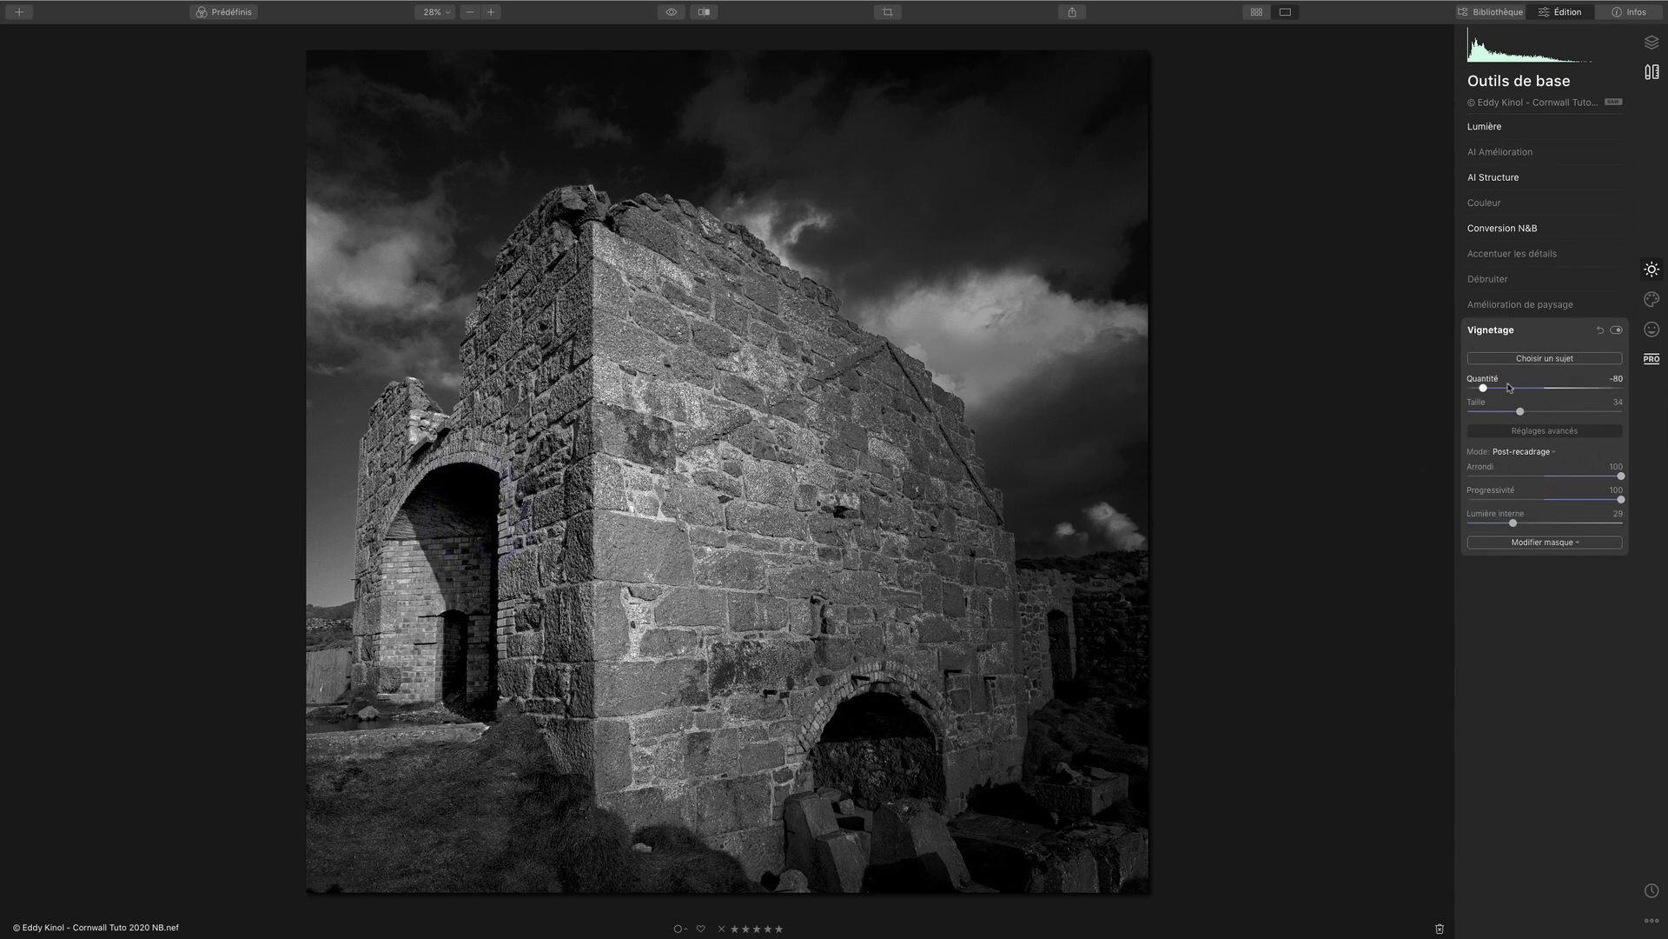
left_click_drag(1486, 388, 1500, 384)
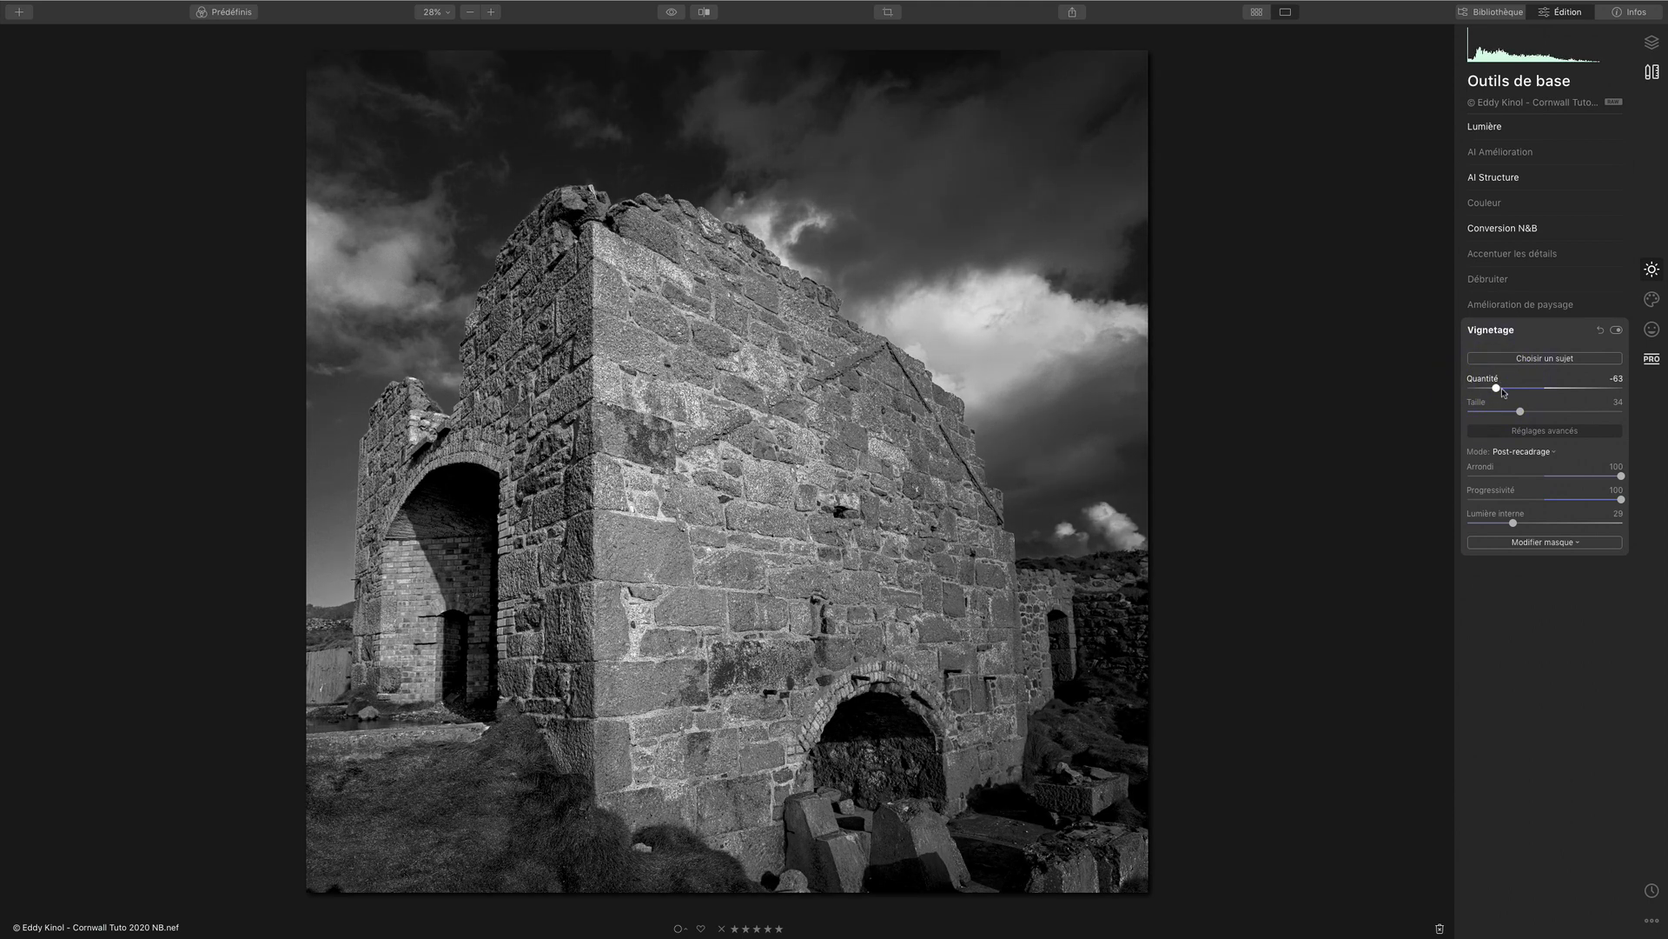
- In AI Enhance, set AI Accent to 68 and the AI sky enhancer to 41
left_click(1508, 159)
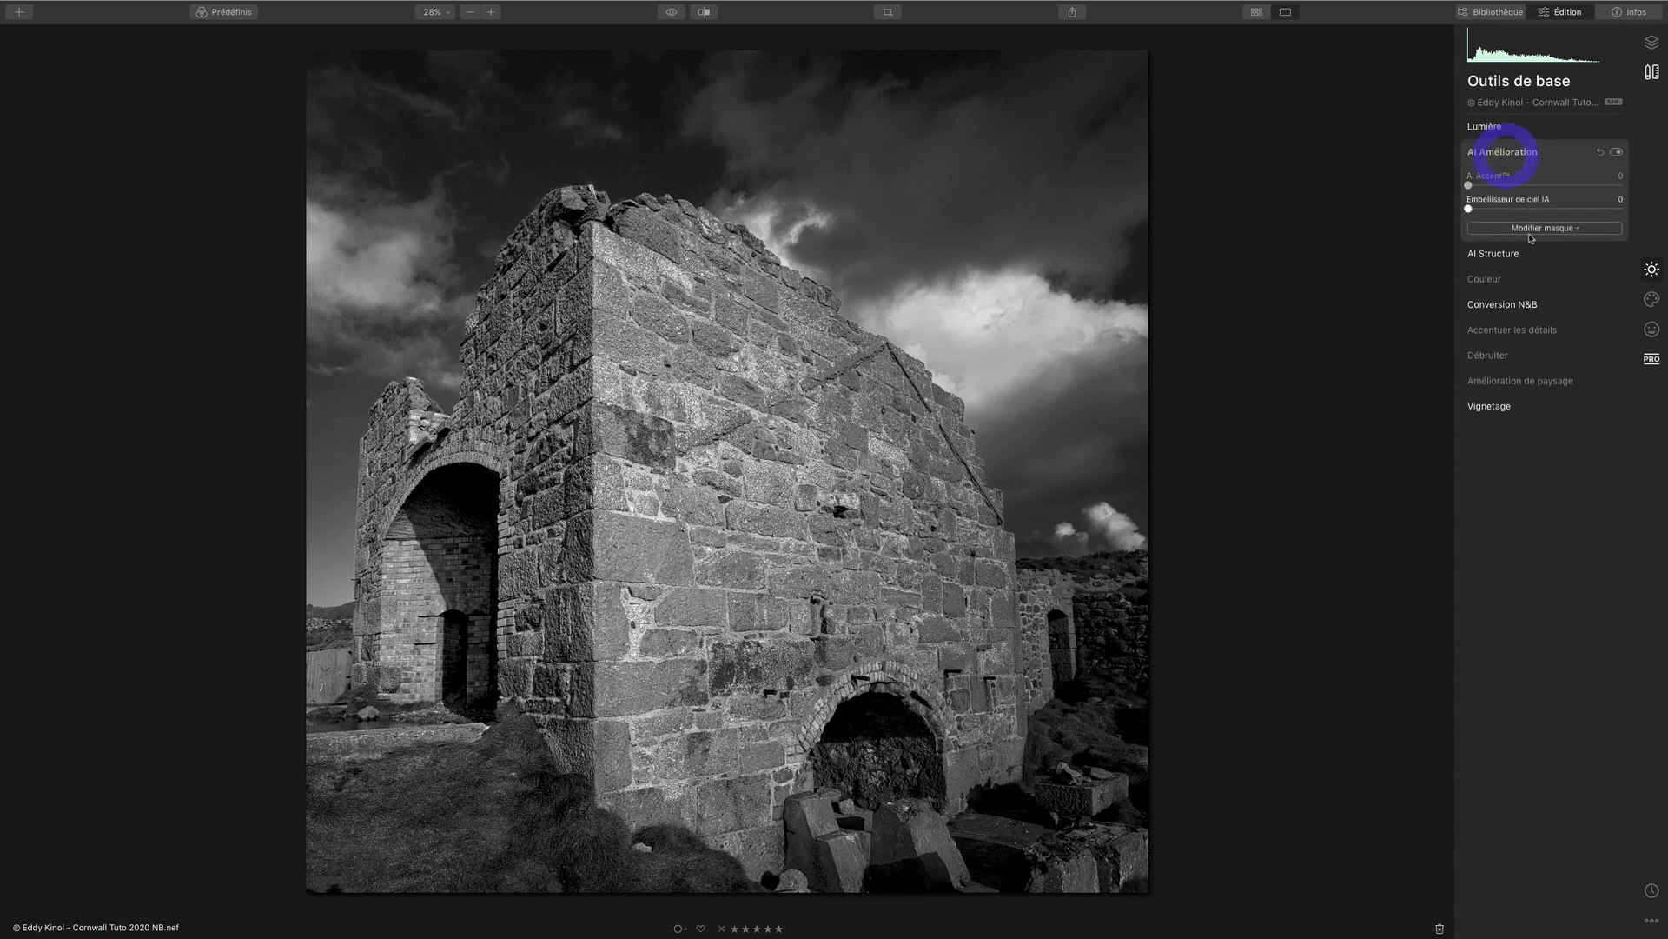
left_click_drag(1468, 185, 1580, 187)
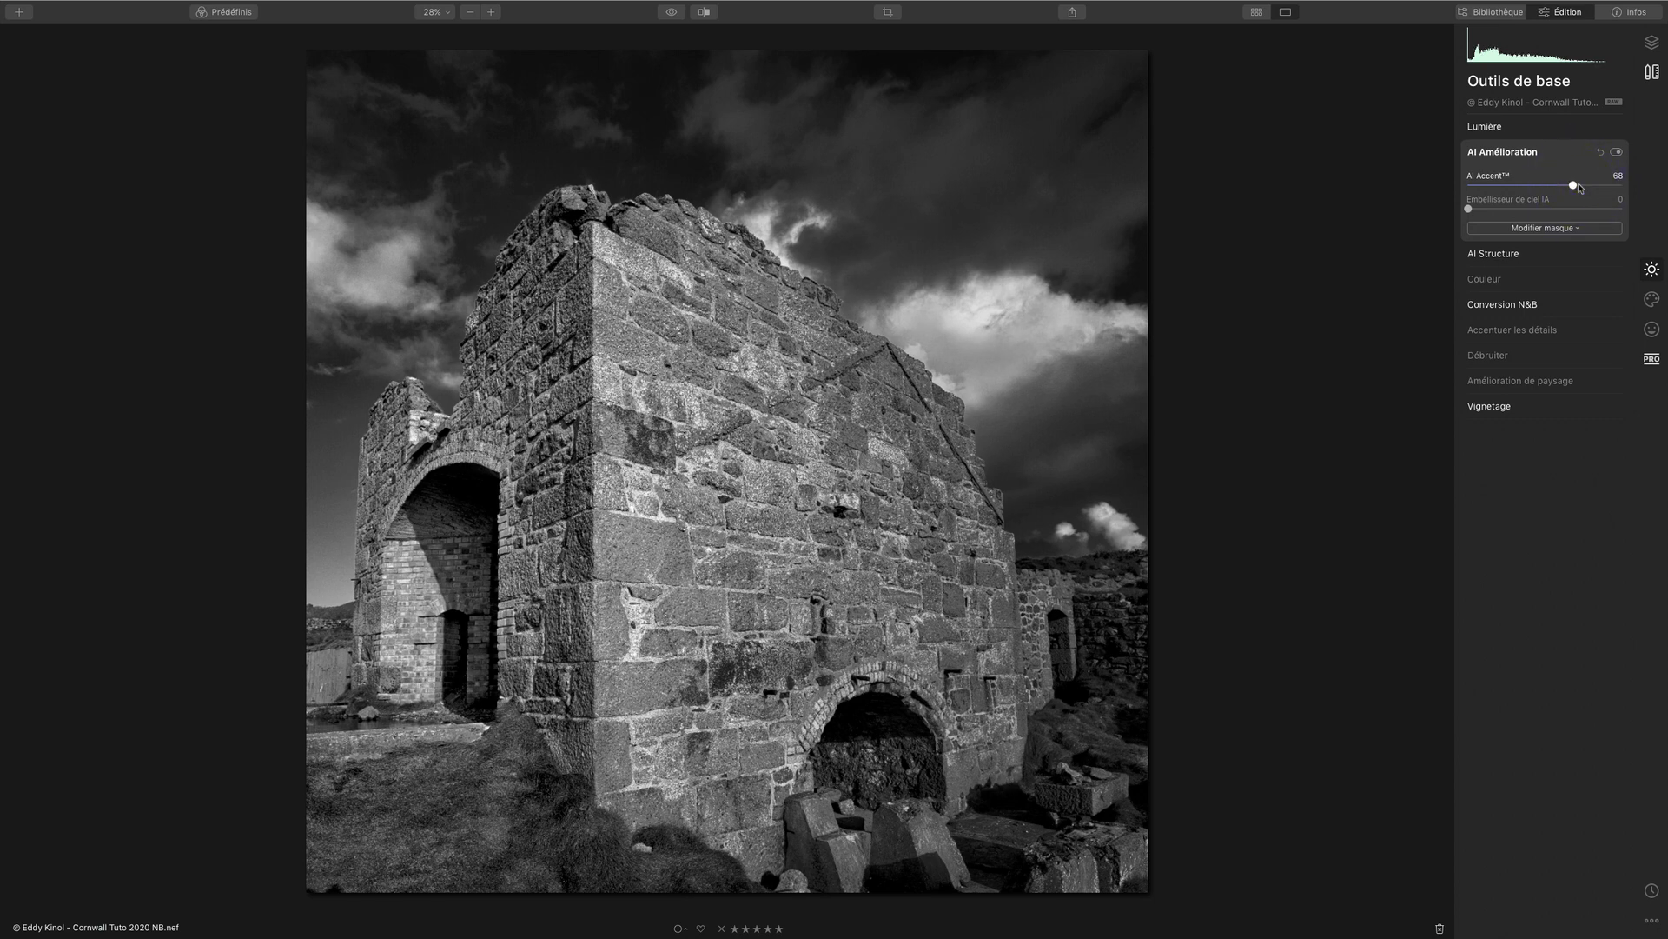
left_click_drag(1470, 210, 1537, 213)
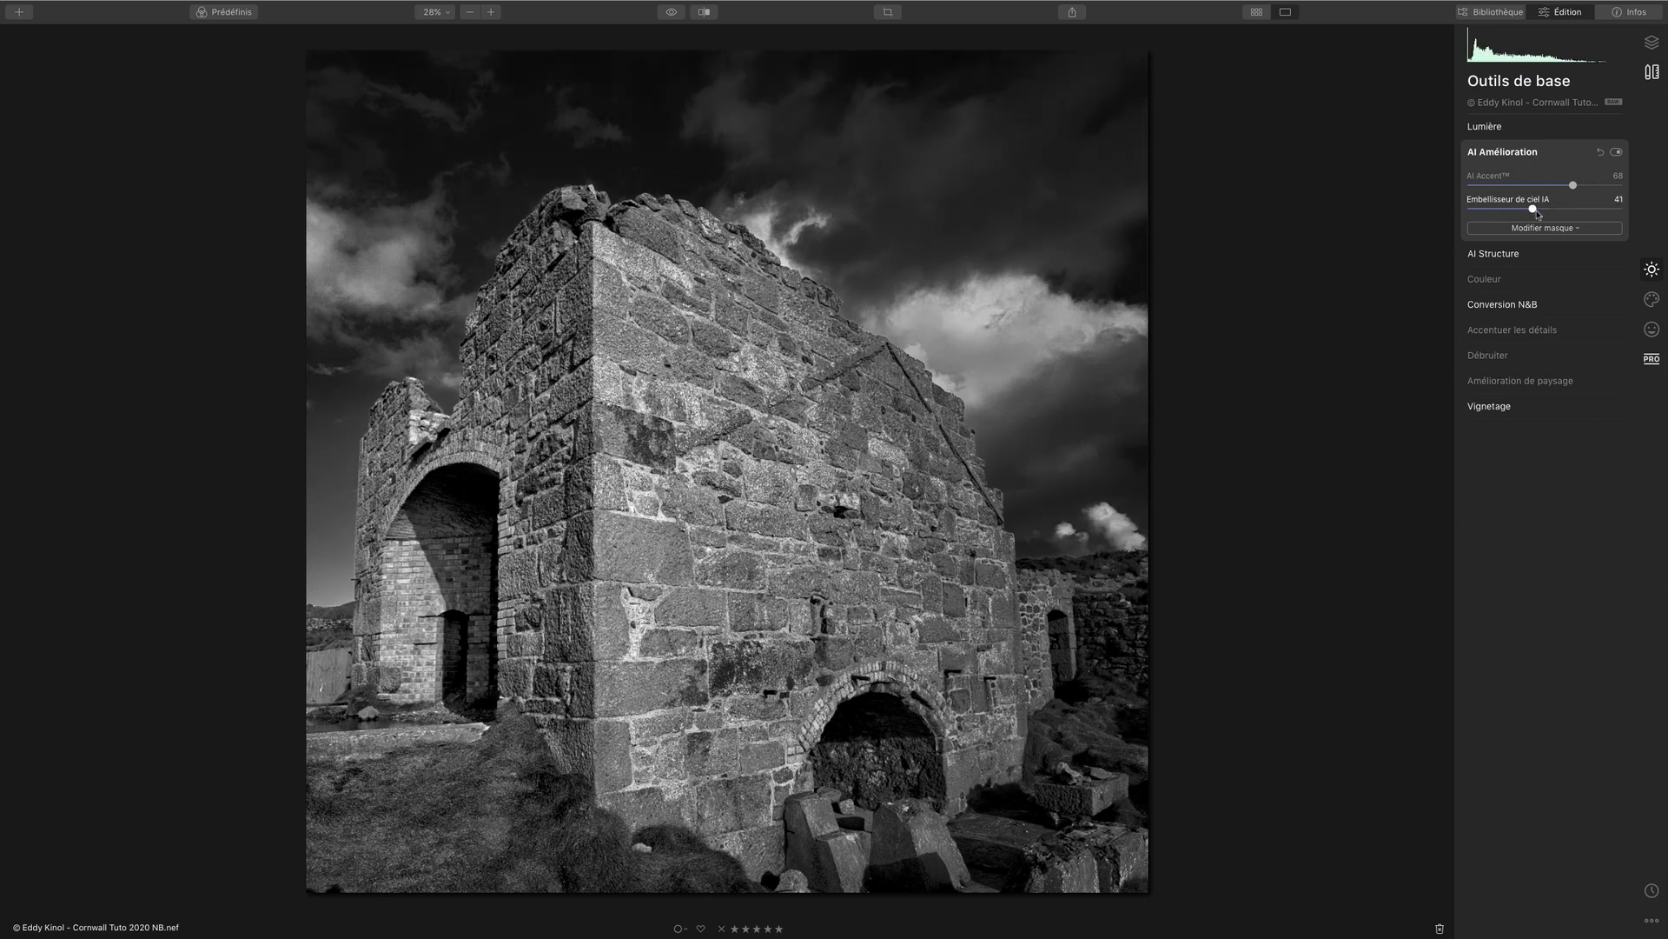
- Raise the boost of the AI Structure effect
left_click(1517, 253)
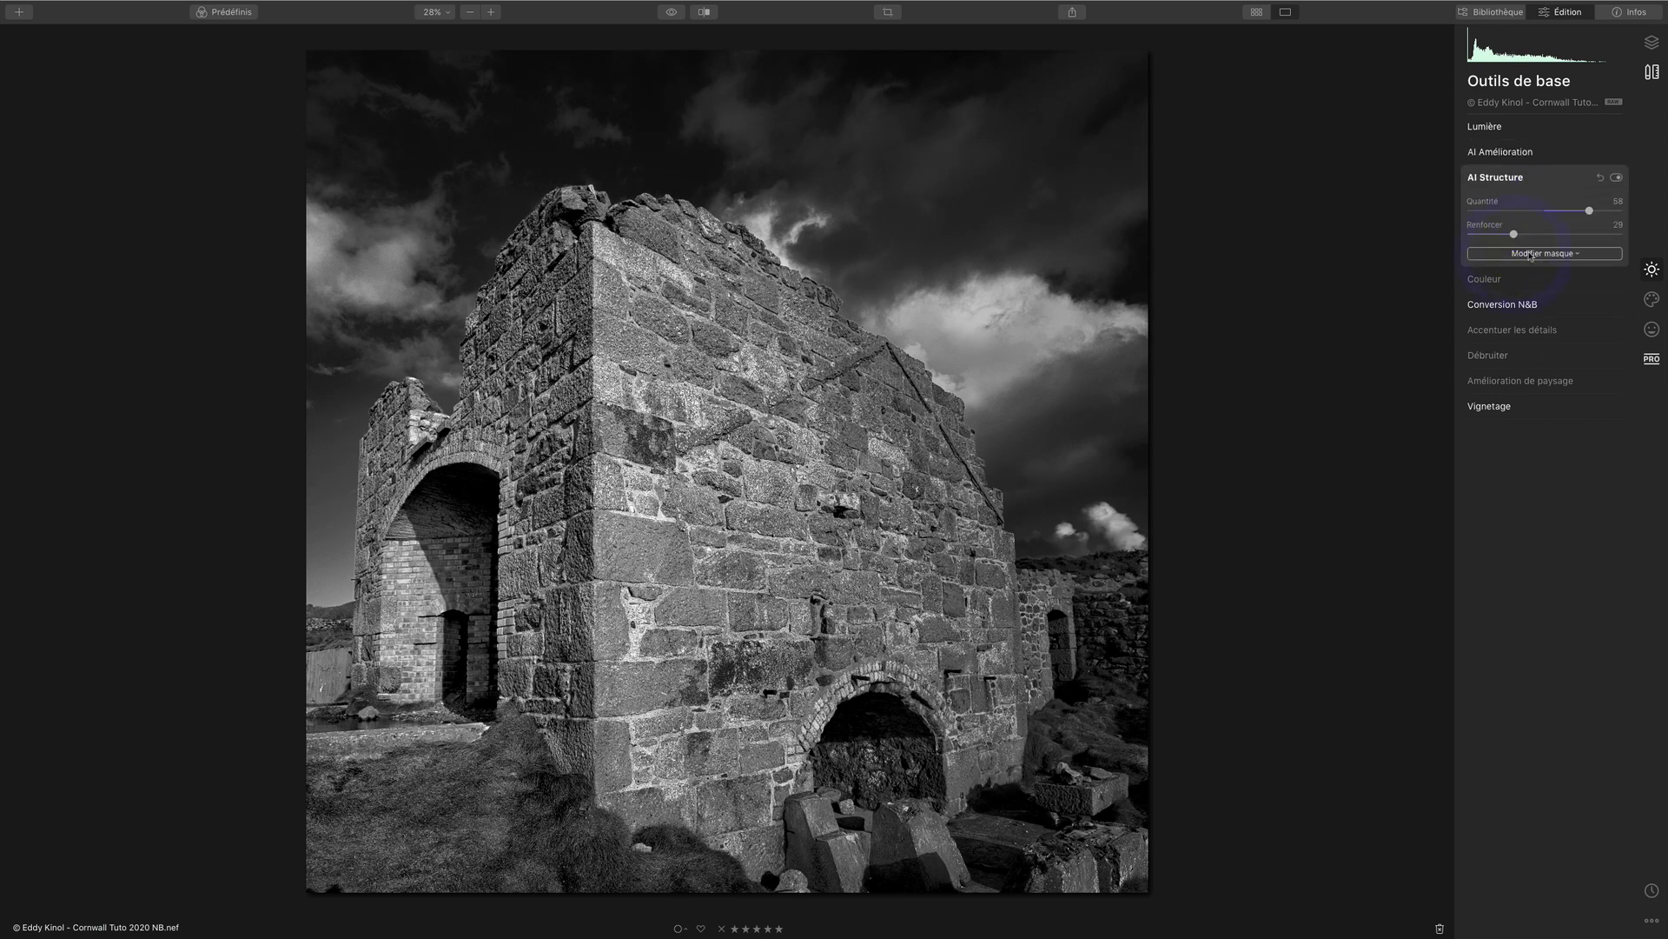
left_click_drag(1526, 236, 1535, 237)
left_click(1550, 234)
- In the light adjustments, set shadows to 51 and highlights to -30
left_click(1496, 130)
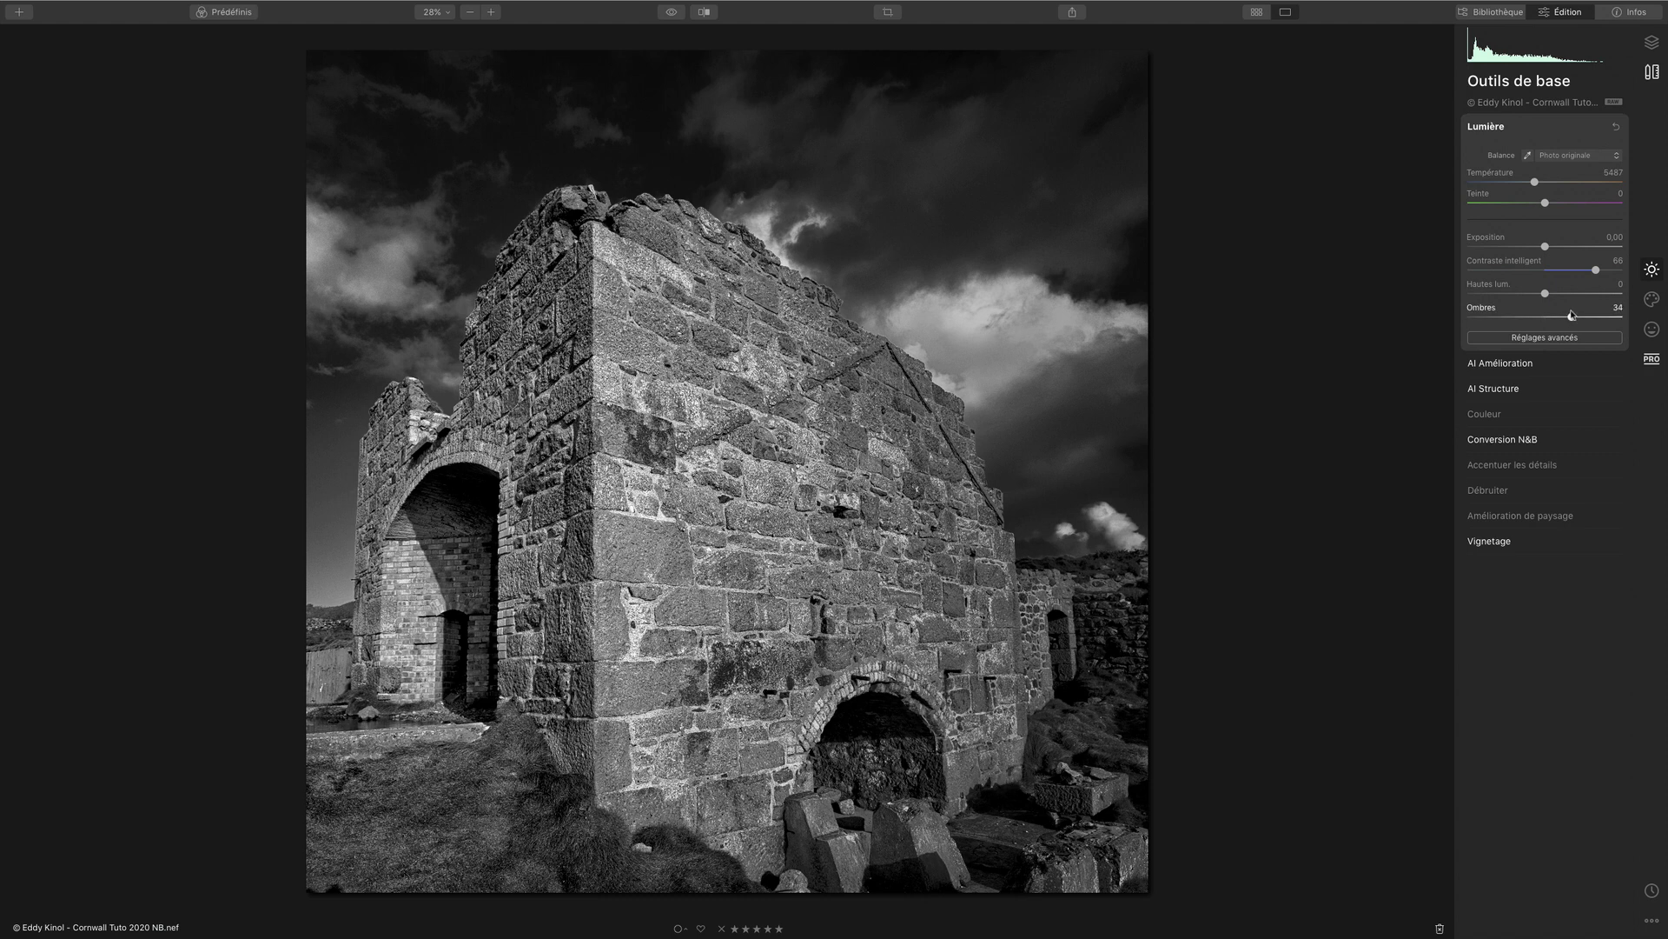
left_click_drag(1580, 315, 1565, 315)
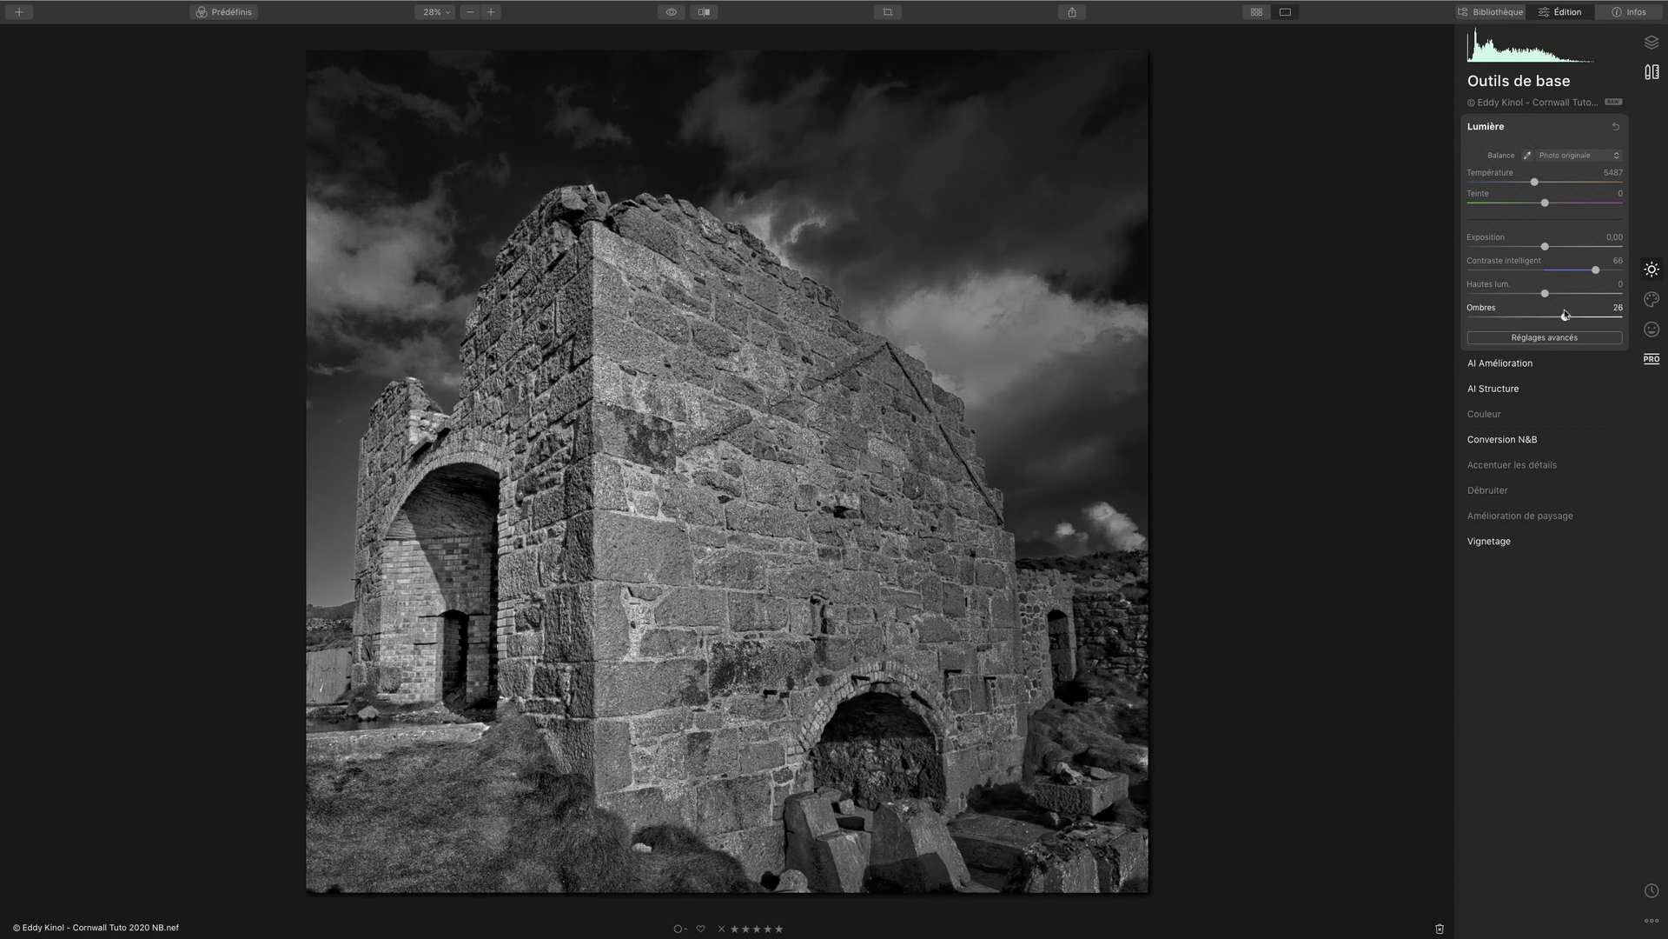
left_click(1583, 315)
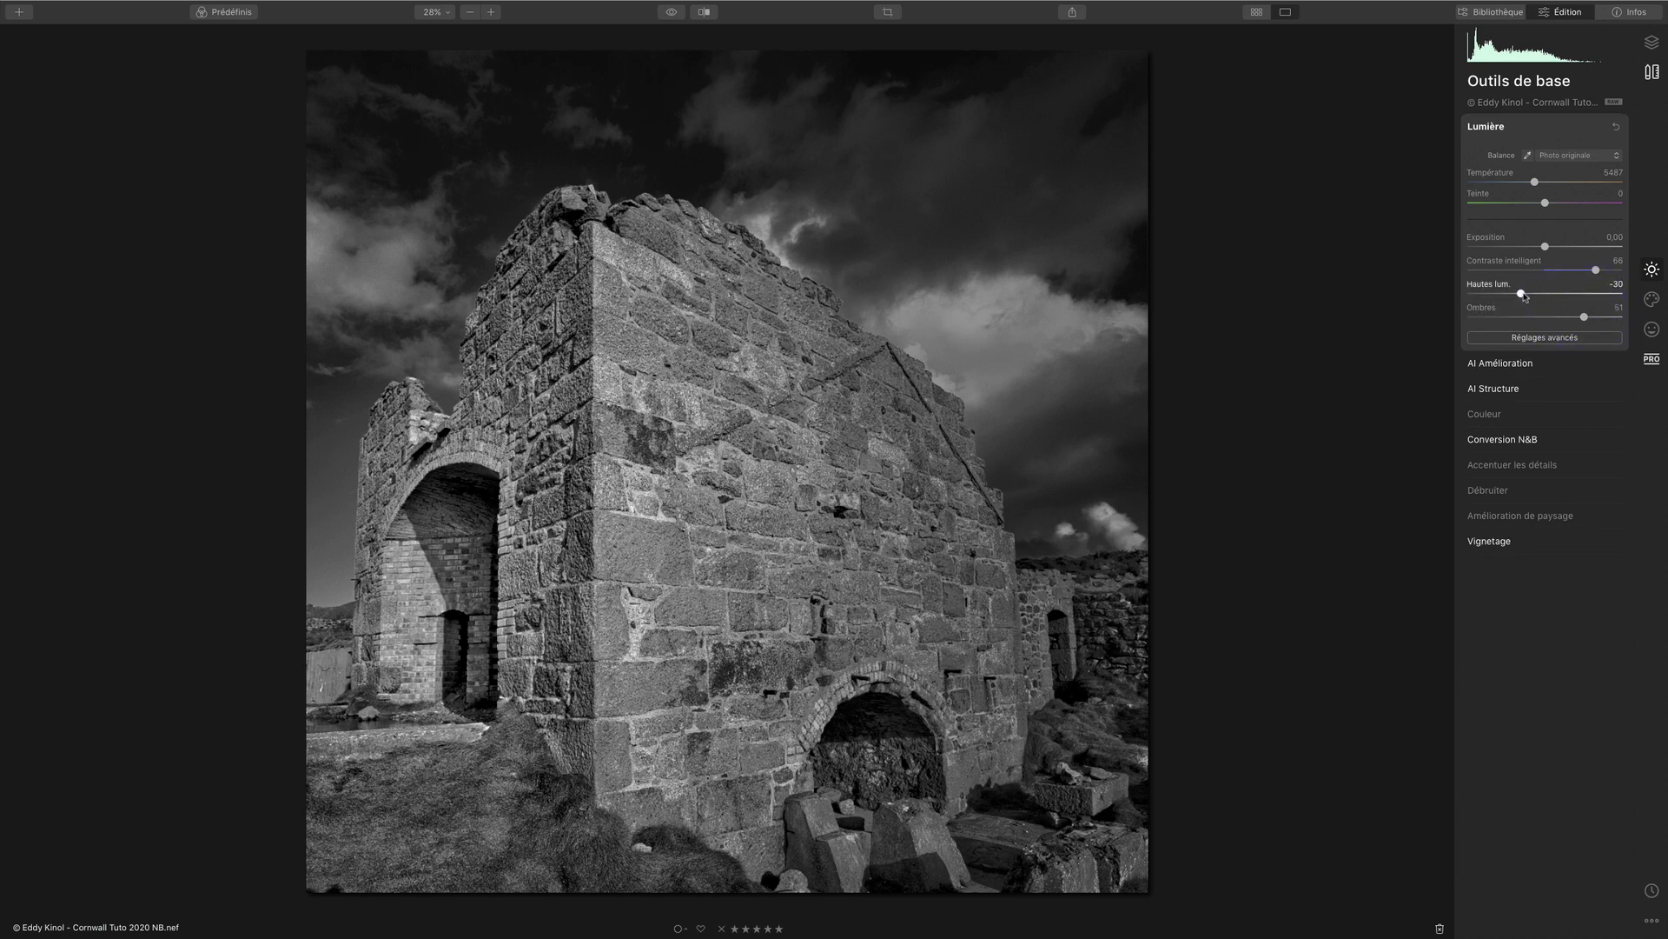
left_click(1521, 293)
- In the advanced light settings, set whites to 71 and blacks to -64
left_click(1531, 337)
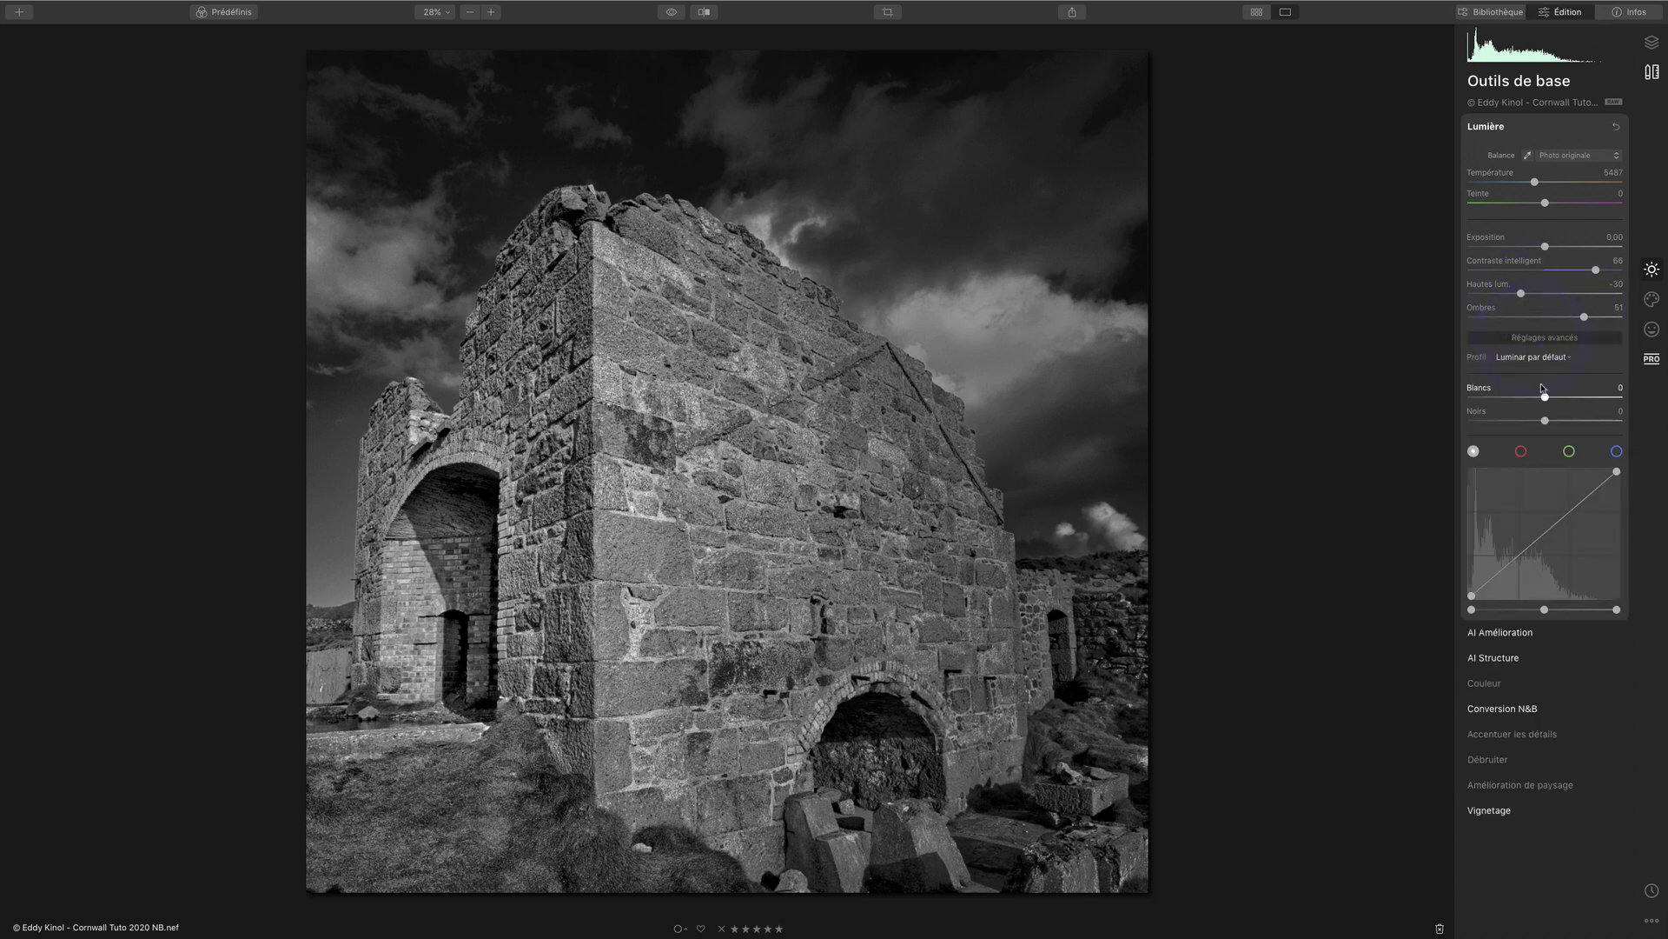
left_click_drag(1544, 395, 1599, 398)
left_click_drag(1518, 420, 1493, 422)
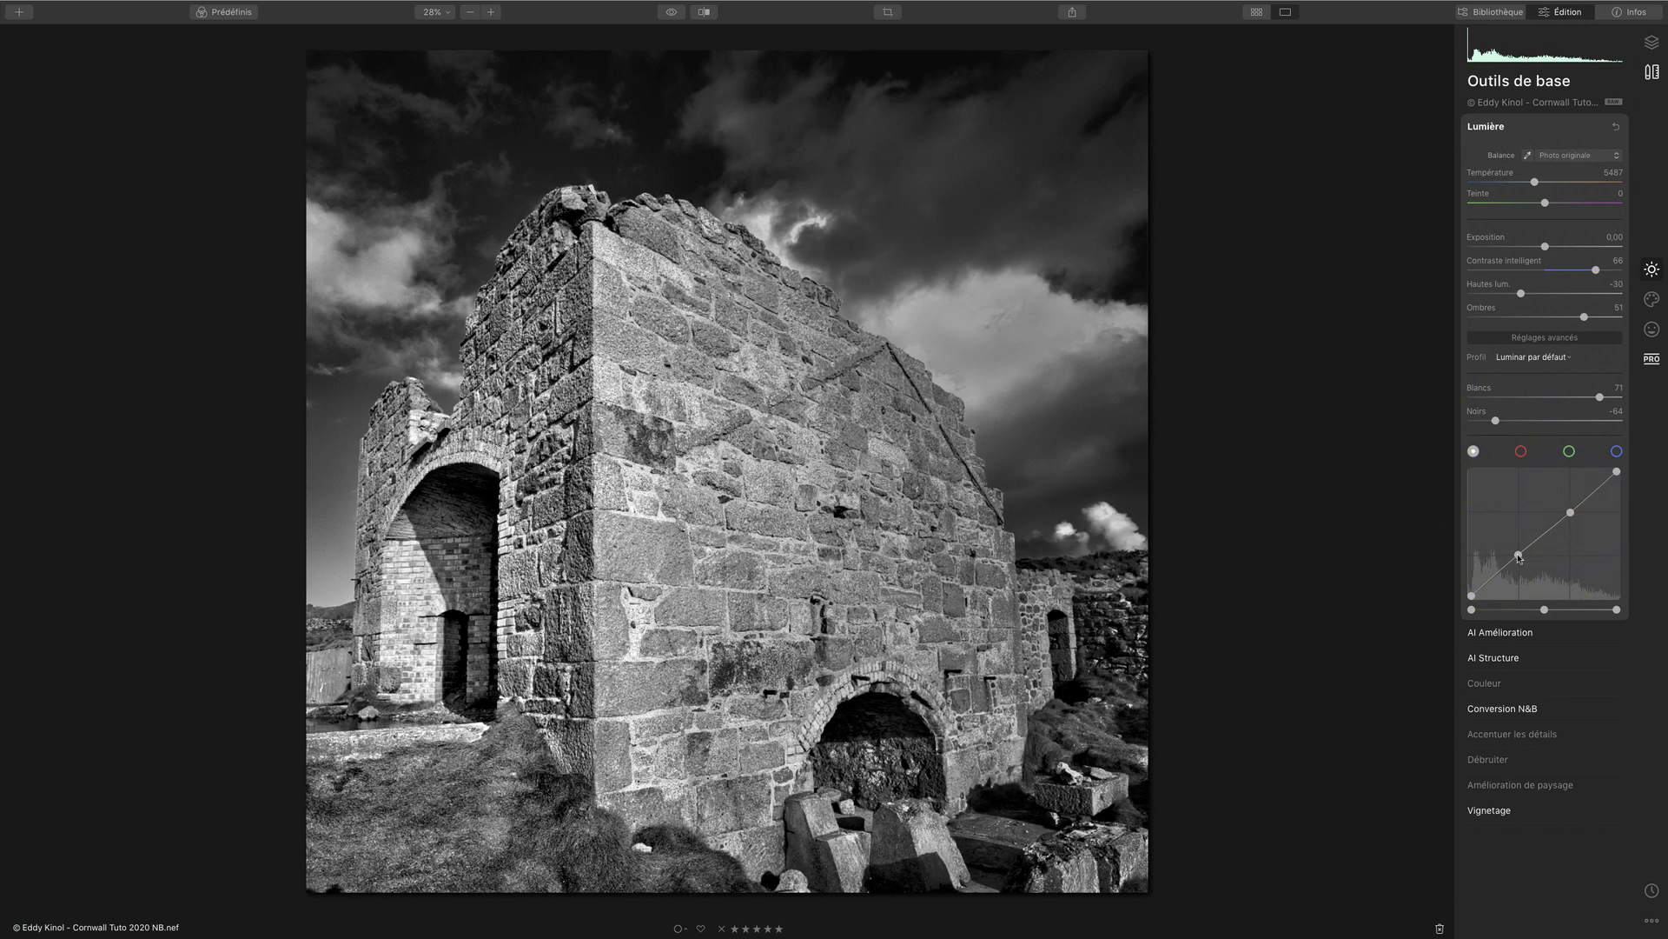
- Shape the luminance curve into a gentle S by lowering its dark point and raising its bright point
left_click(1519, 556)
left_click_drag(1521, 559, 1522, 561)
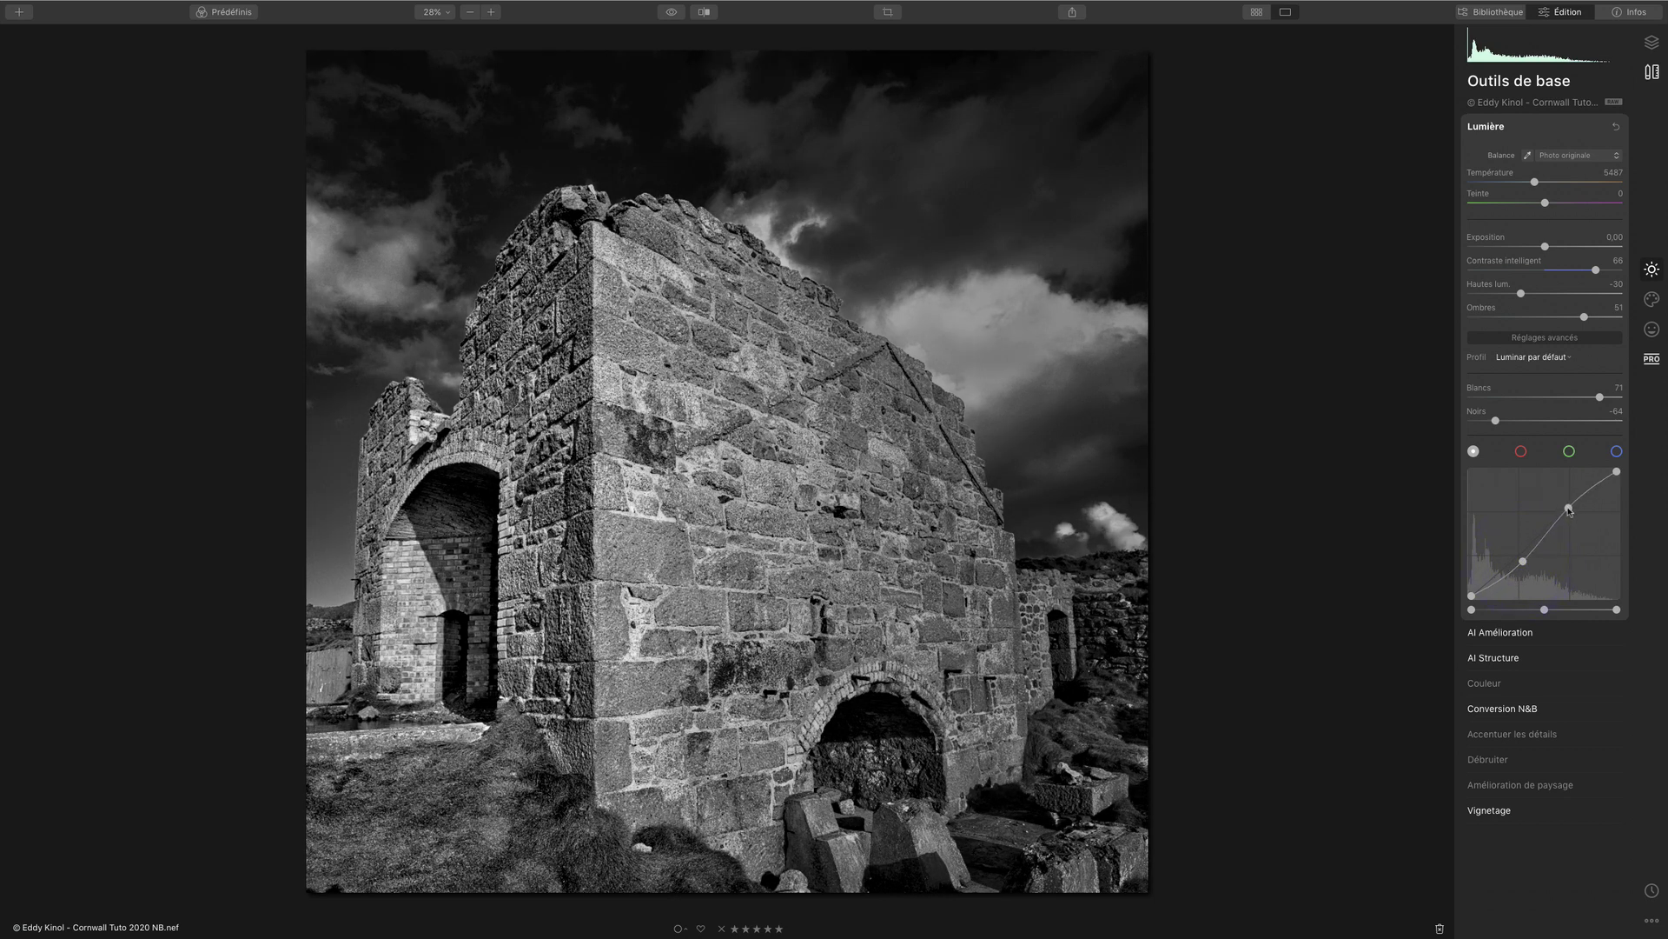
left_click_drag(1569, 510, 1565, 505)
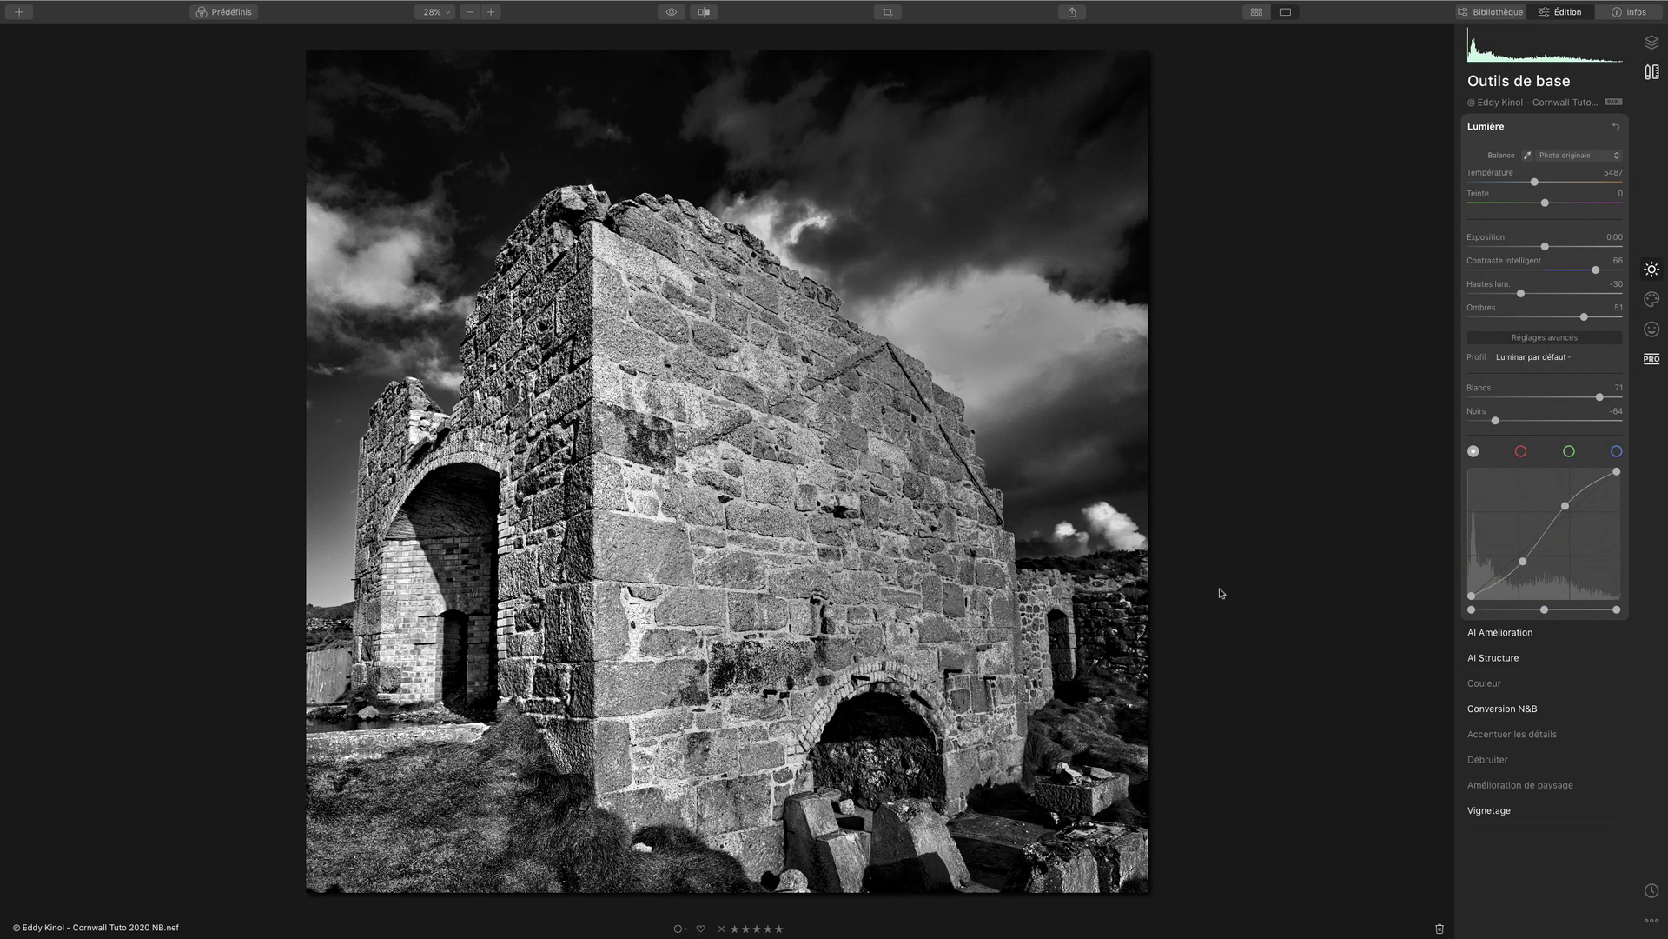
- Try a warm split toning with highlights at hue 33 and saturation 25, and shadows at hue 23 and saturation 23
left_click(1651, 358)
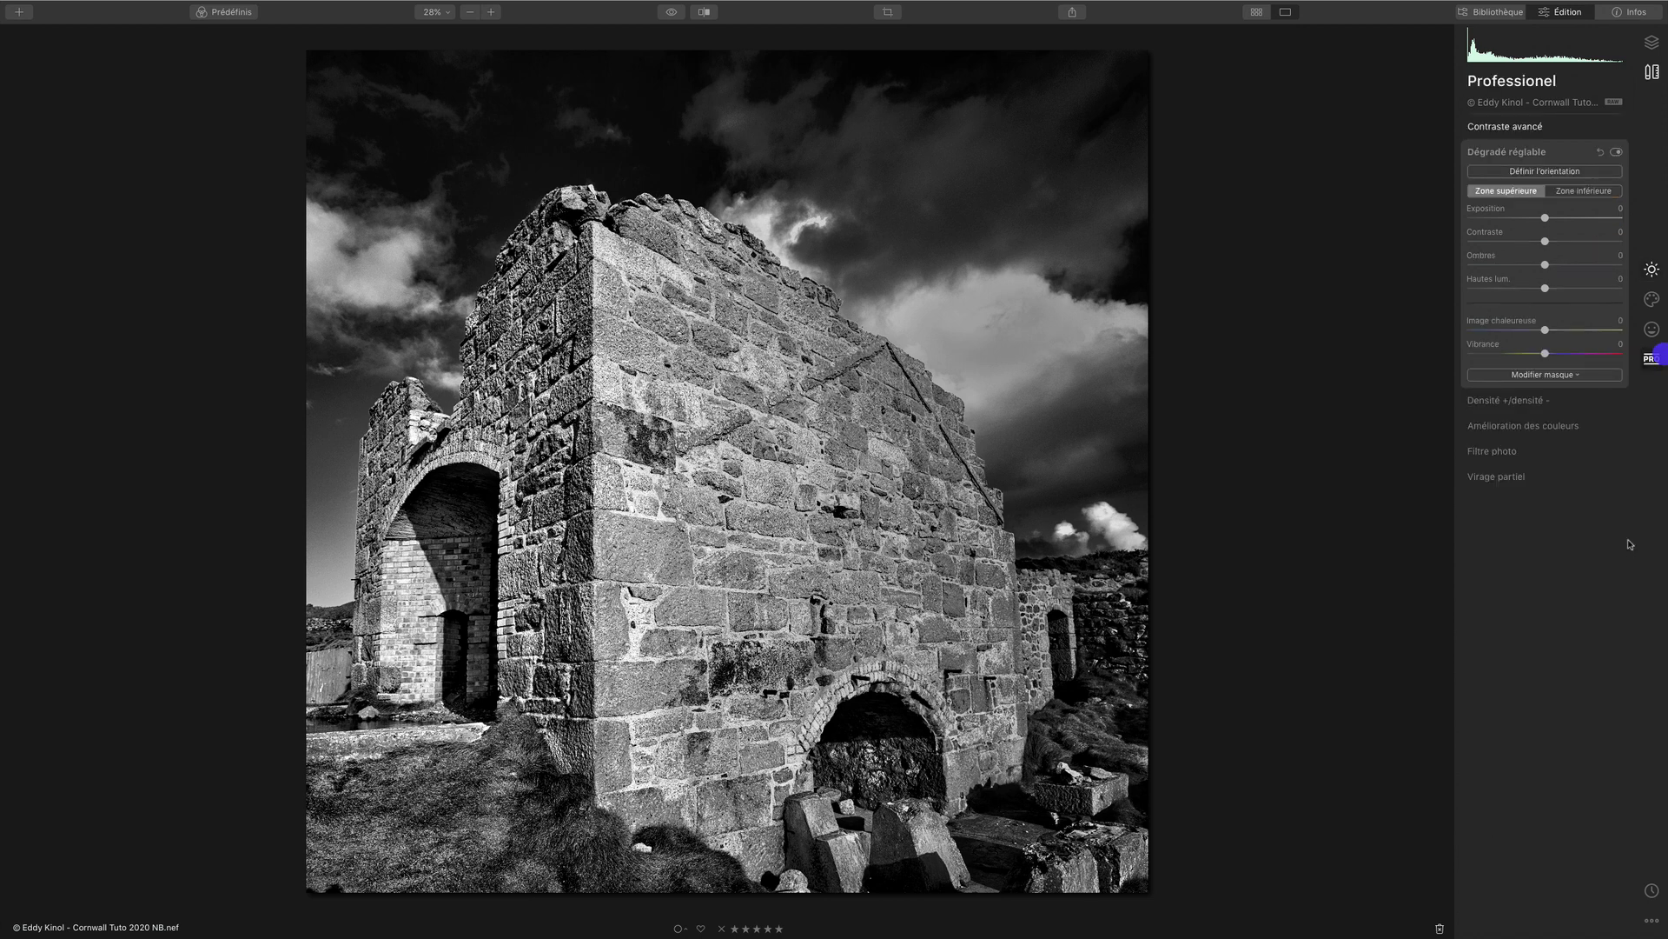
left_click(1496, 476)
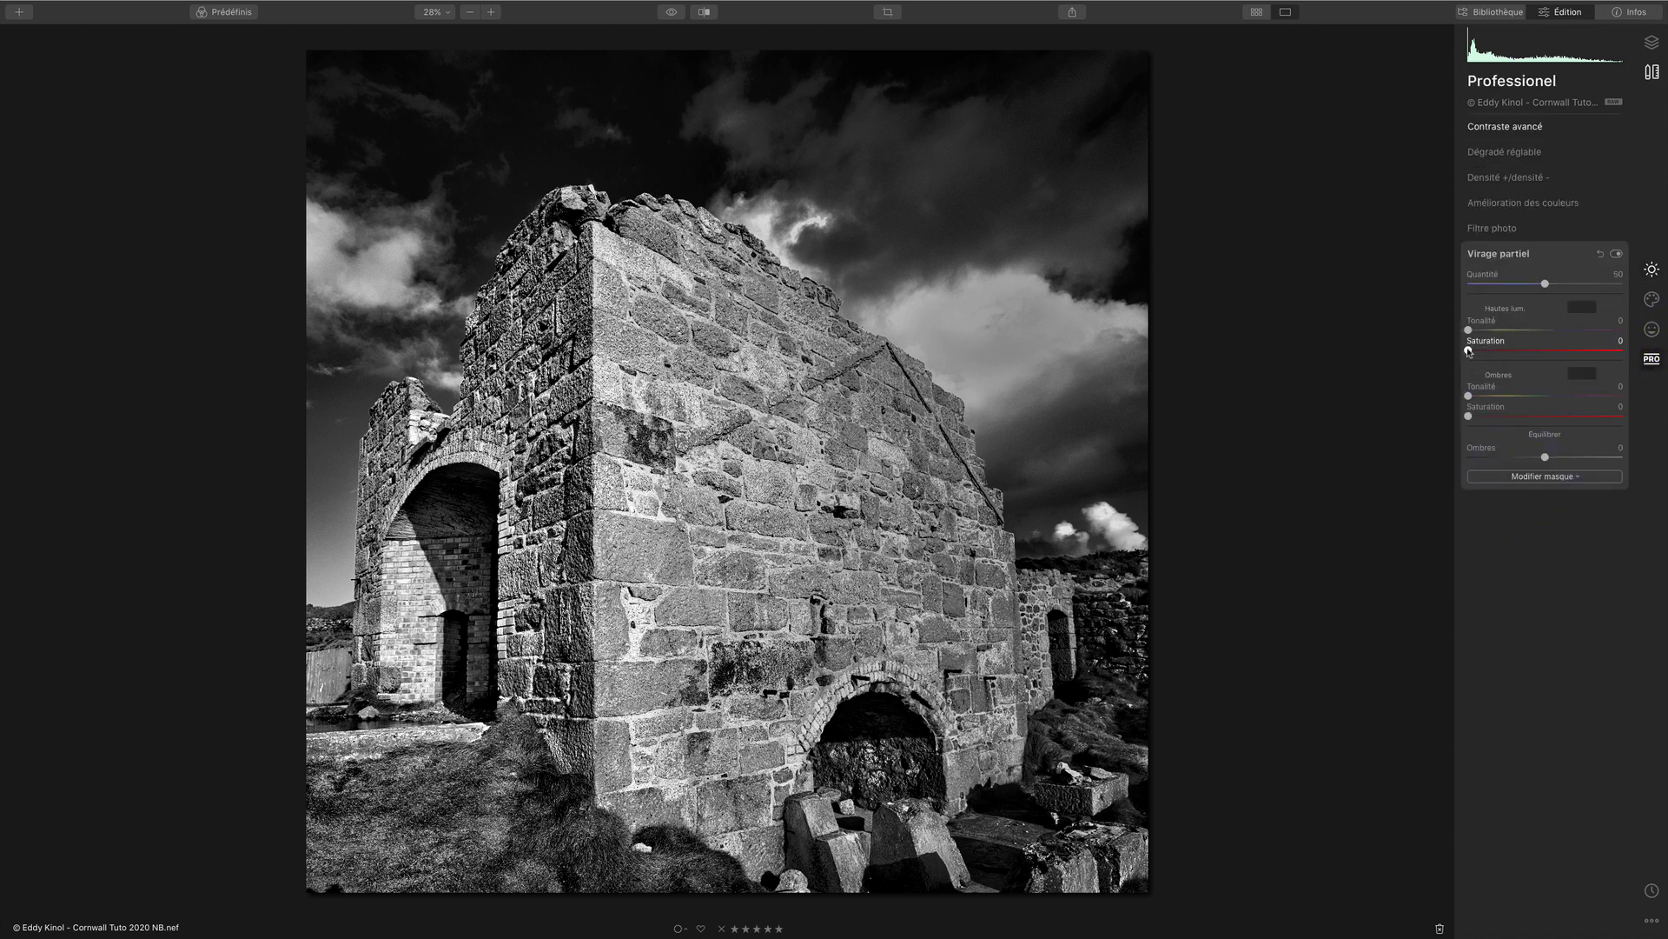
left_click_drag(1468, 351, 1504, 352)
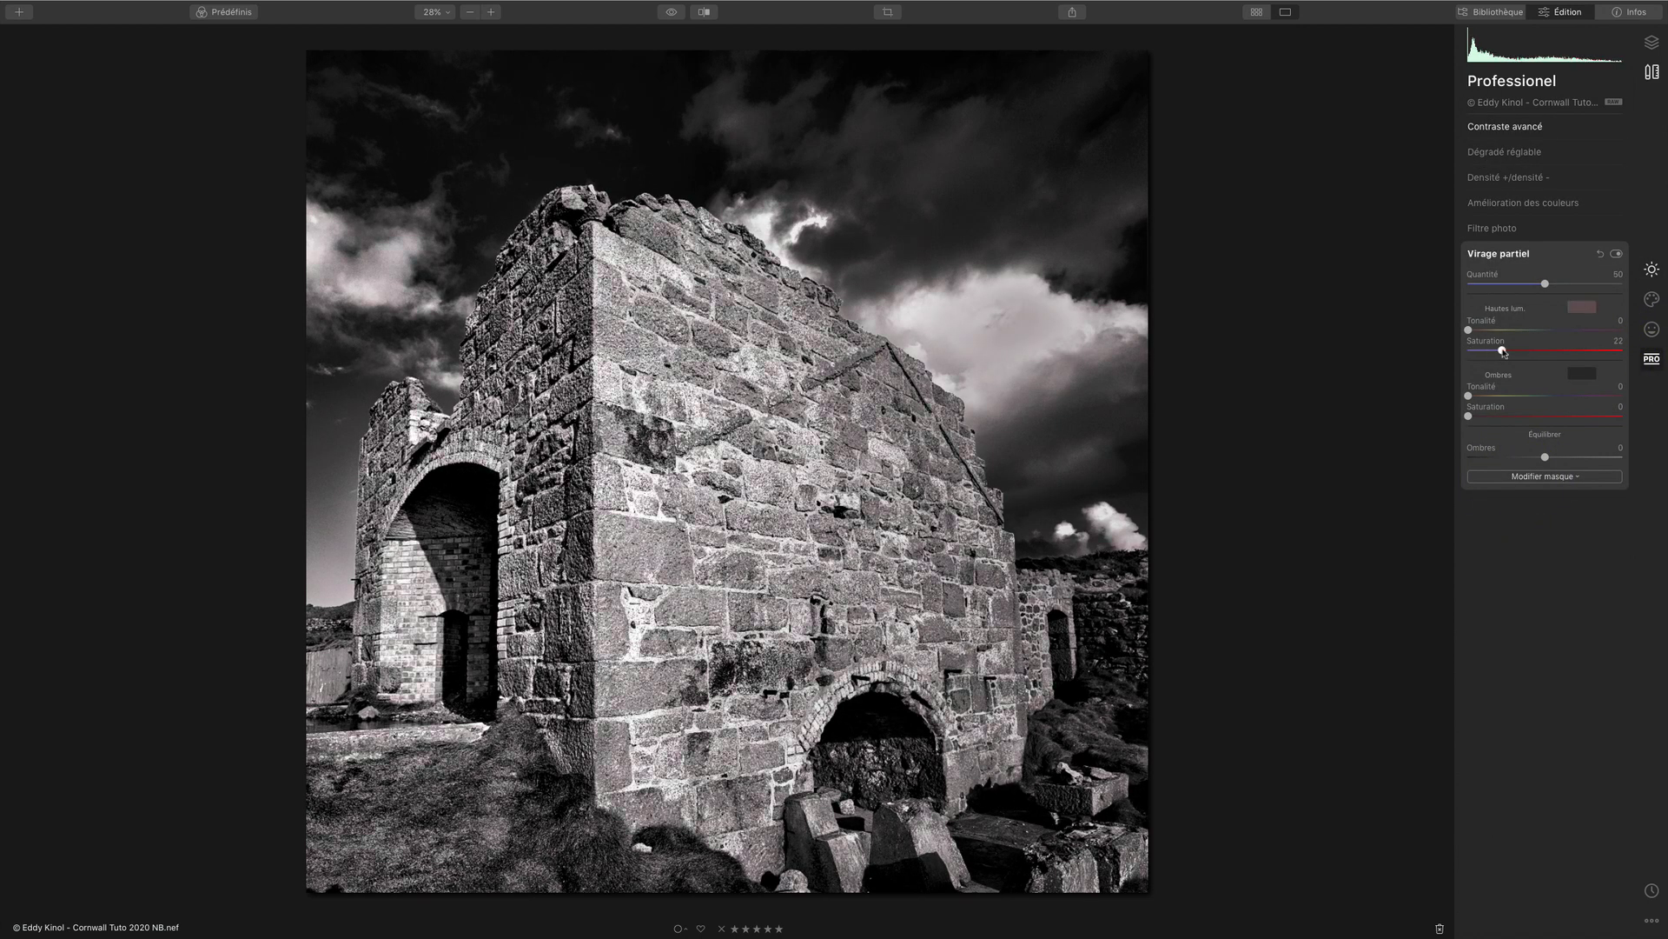
left_click(1504, 352)
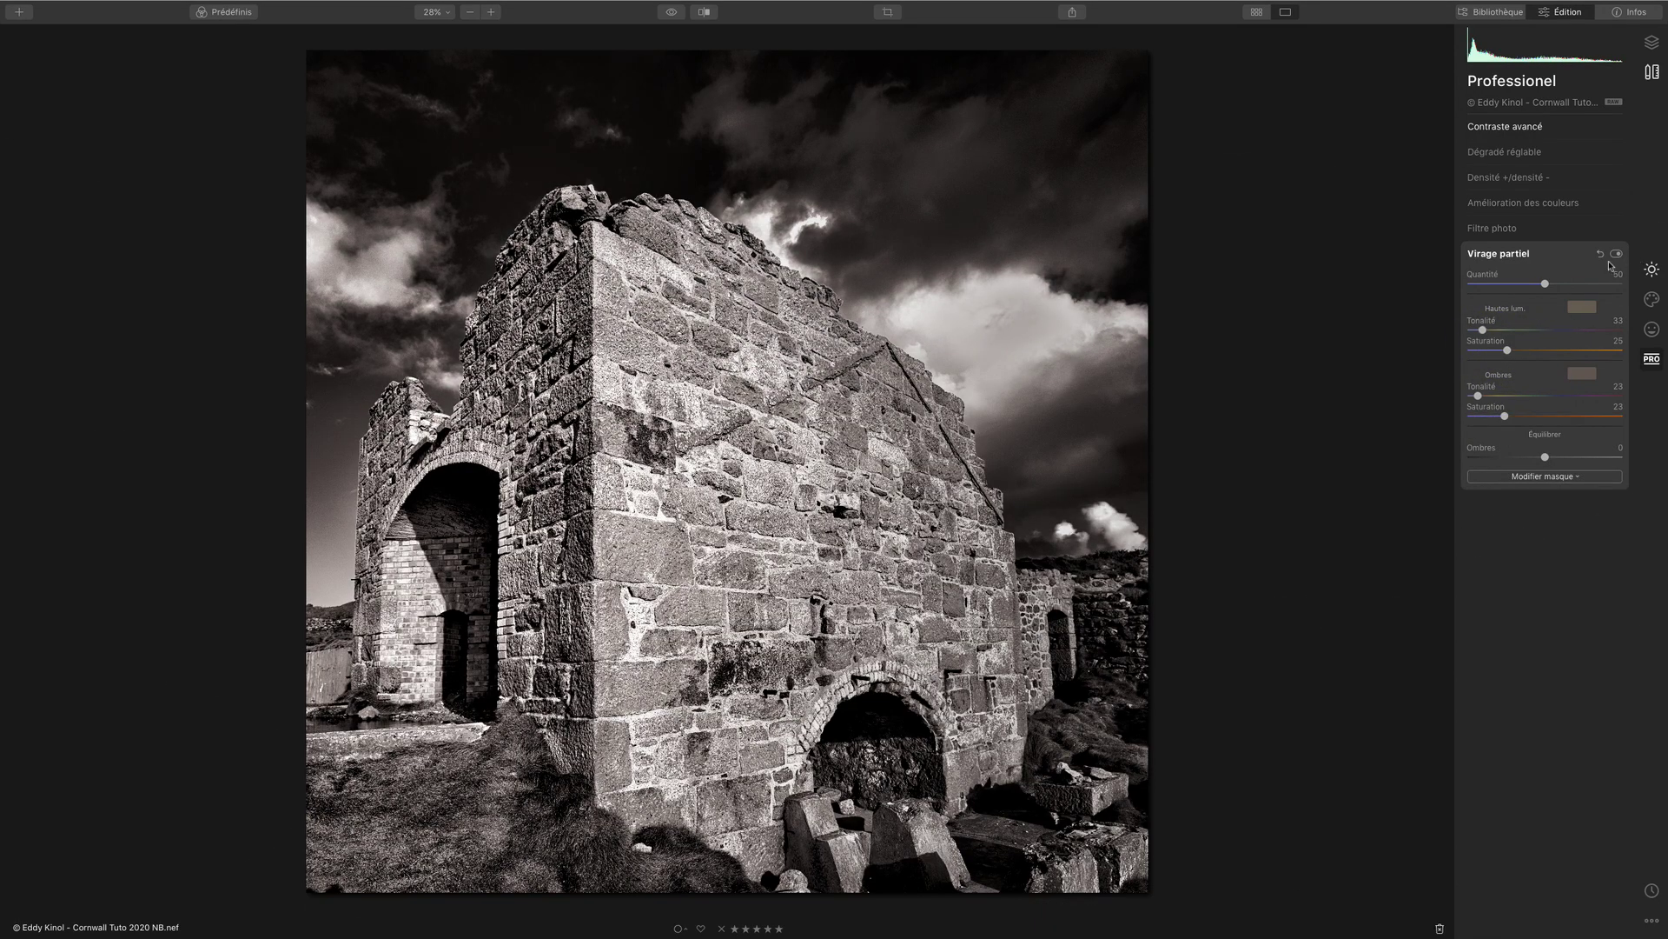
- Compare the image with and without split toning several times and leave the effect turned off
left_click(1618, 255)
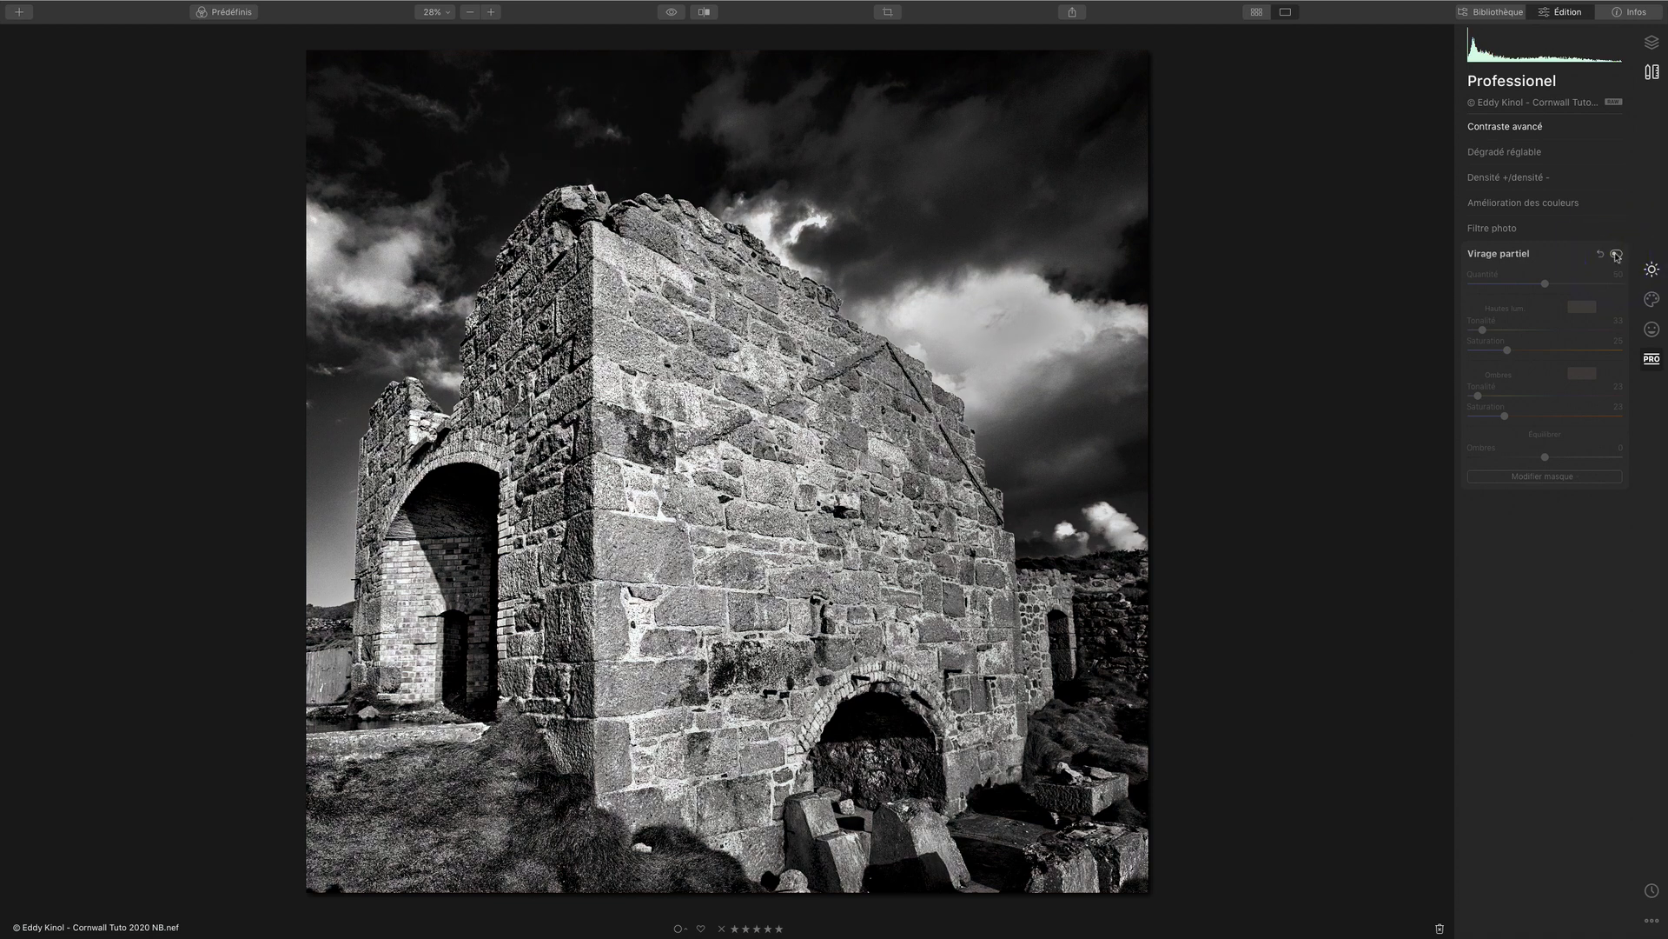
left_click(1617, 255)
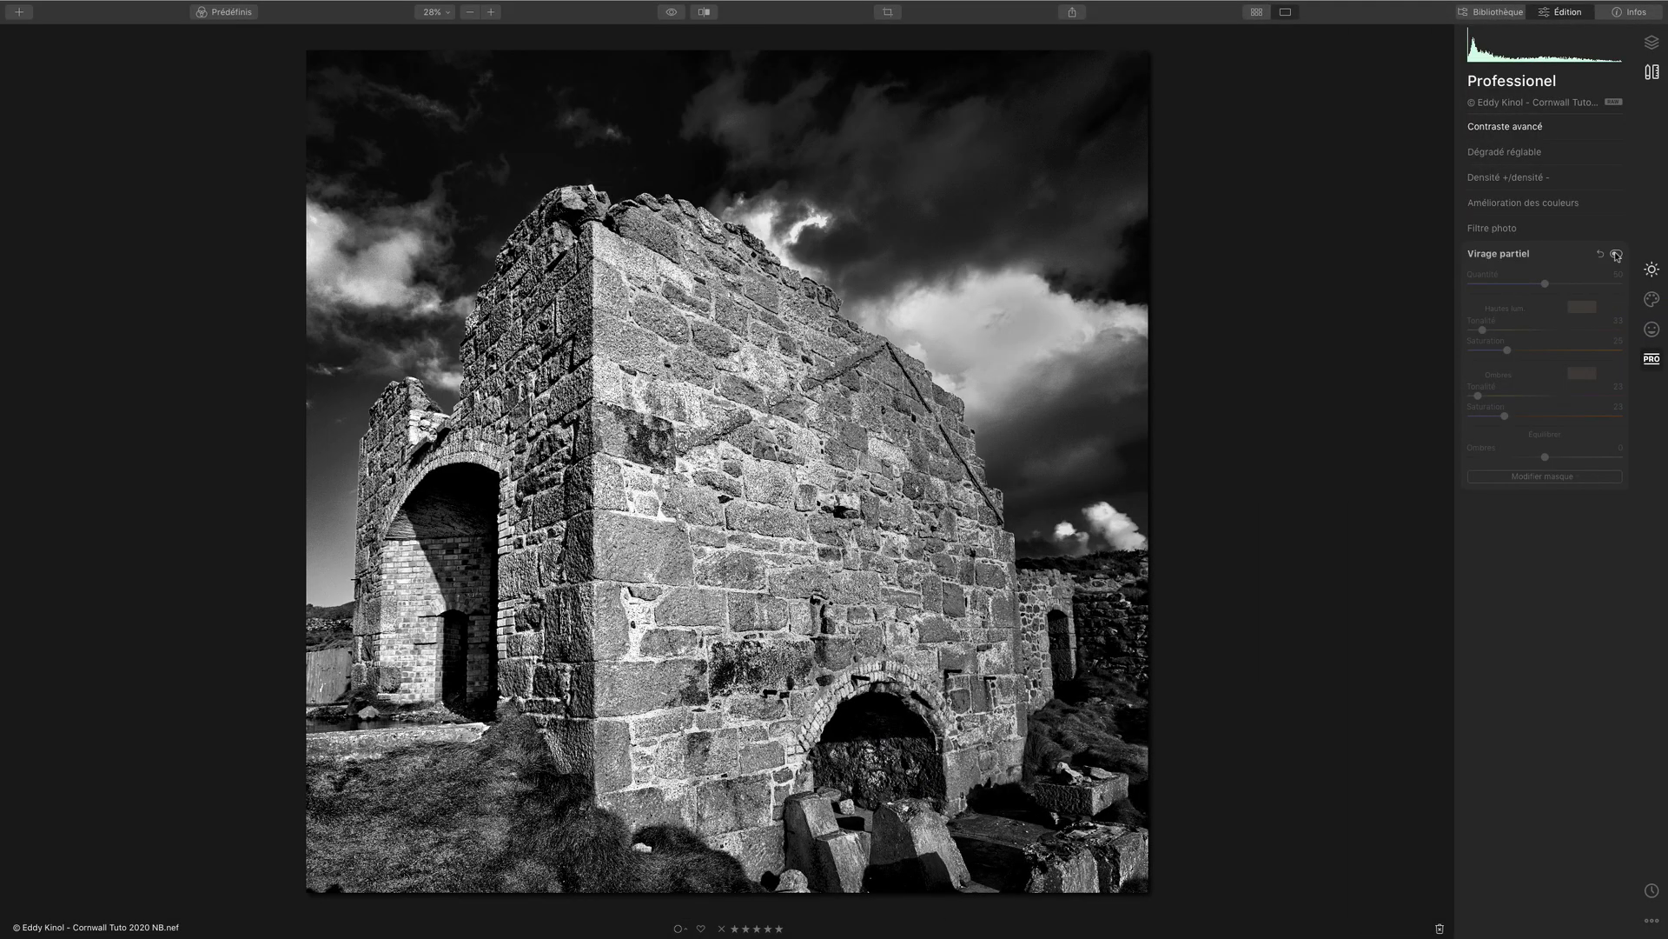
left_click(1616, 254)
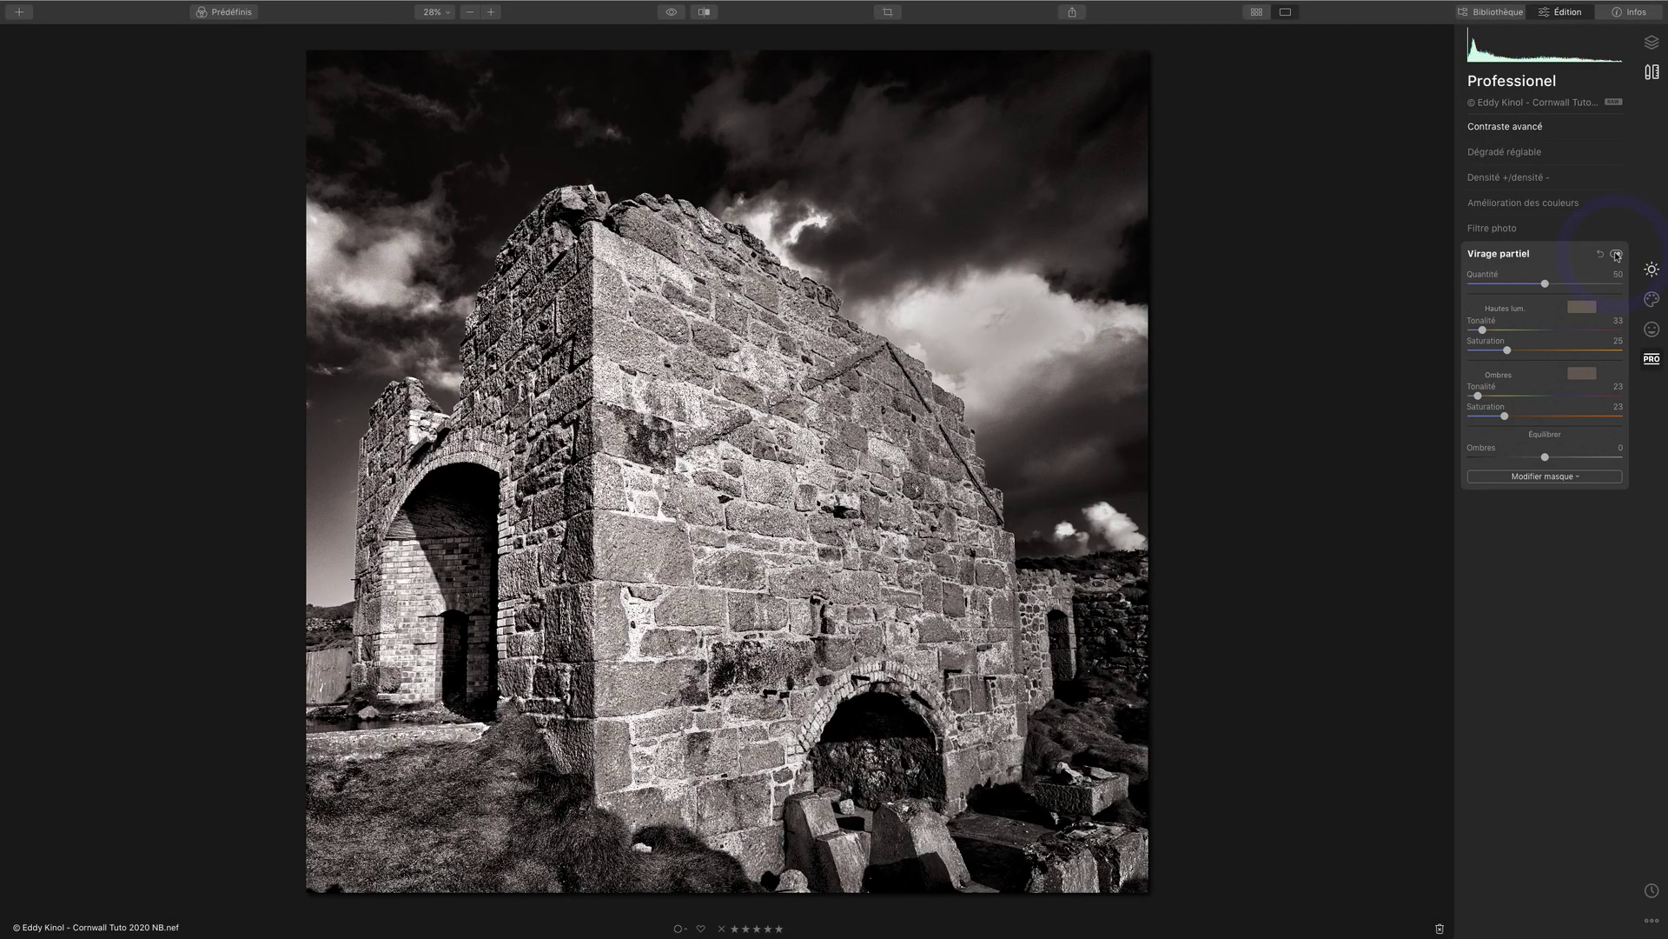
left_click(1616, 254)
left_click(1616, 255)
left_click(1616, 255)
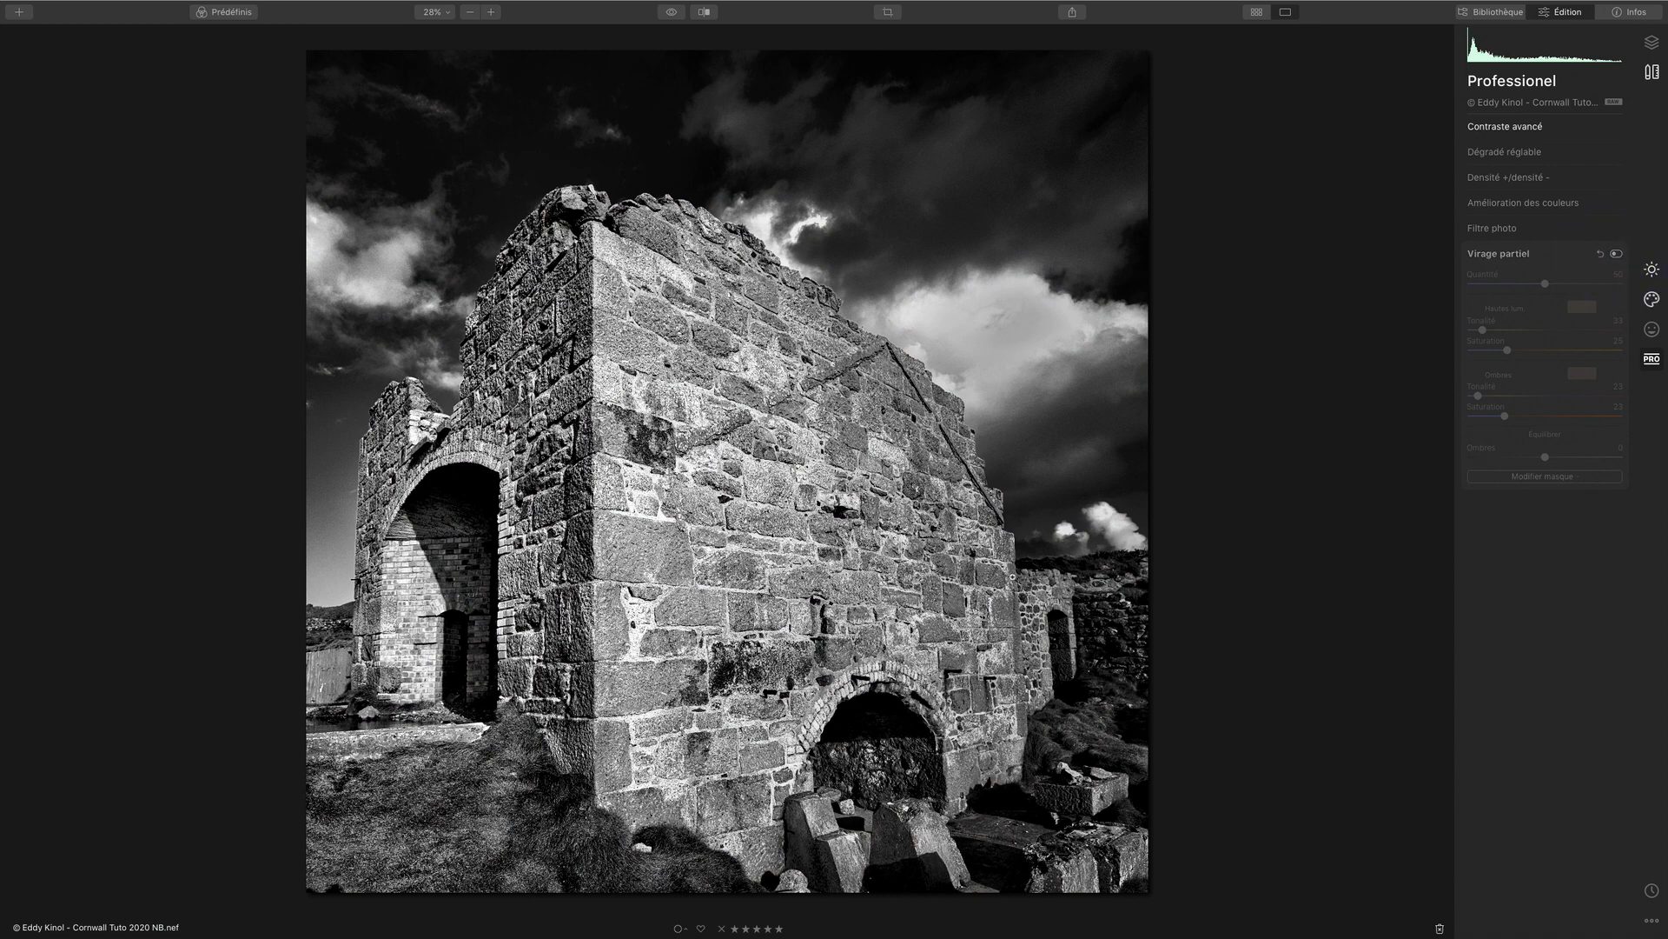